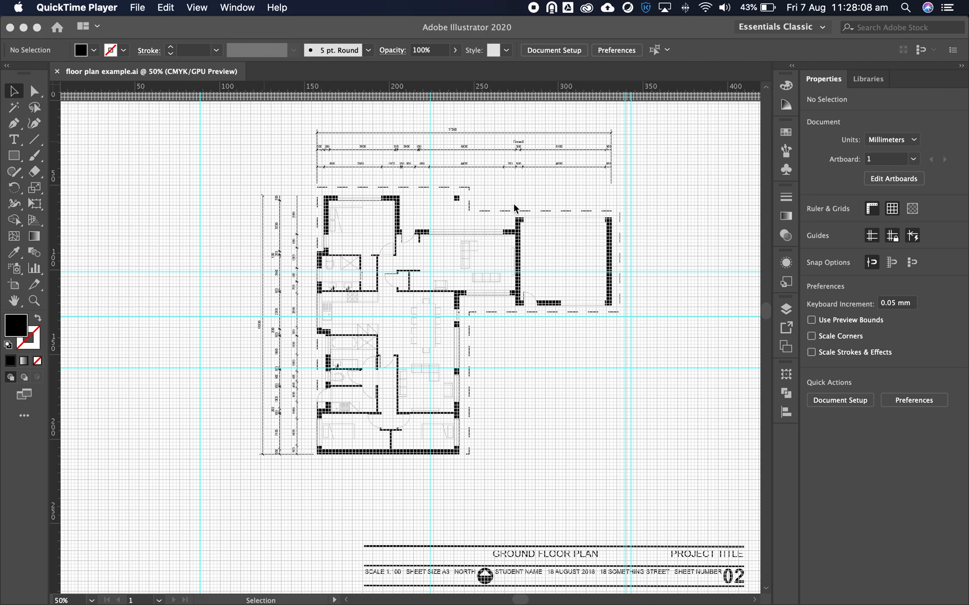
# Hide the guides and grid and examine the floor plan around the dining room, living area and lower bedrooms.
pyautogui.click(496, 180)
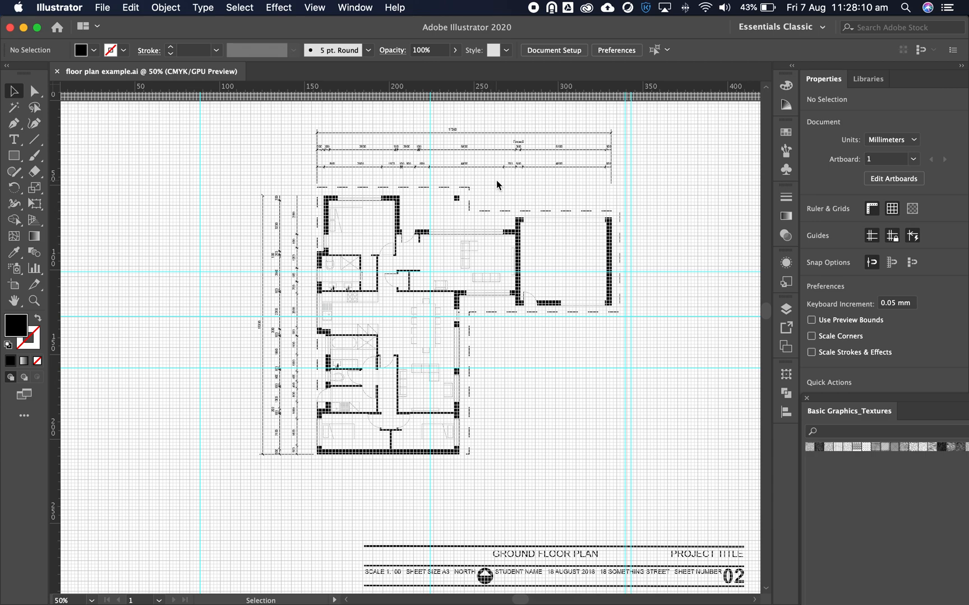
pyautogui.press('super+semicolon')
pyautogui.press('super+apostrophe')
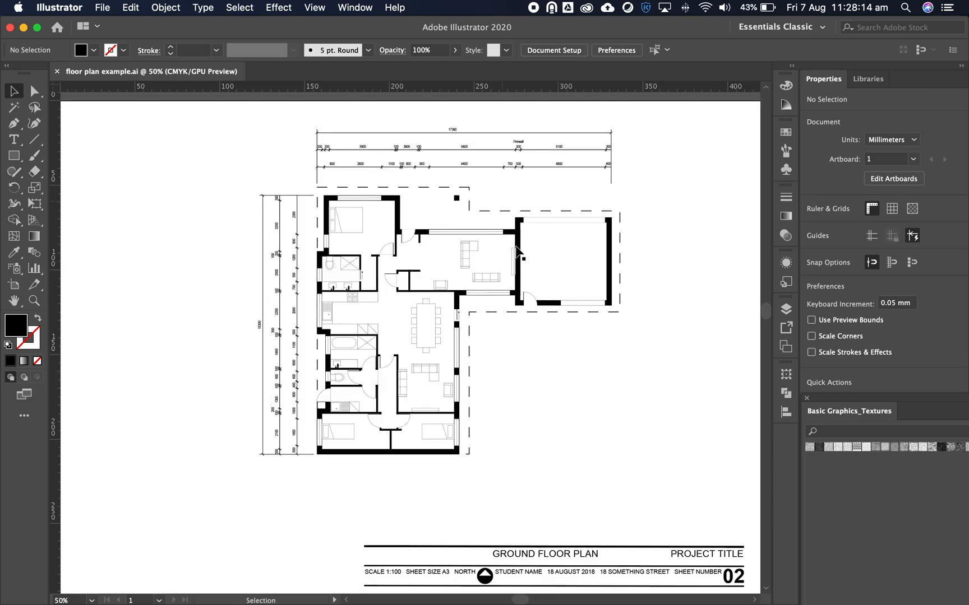
pyautogui.press('z')
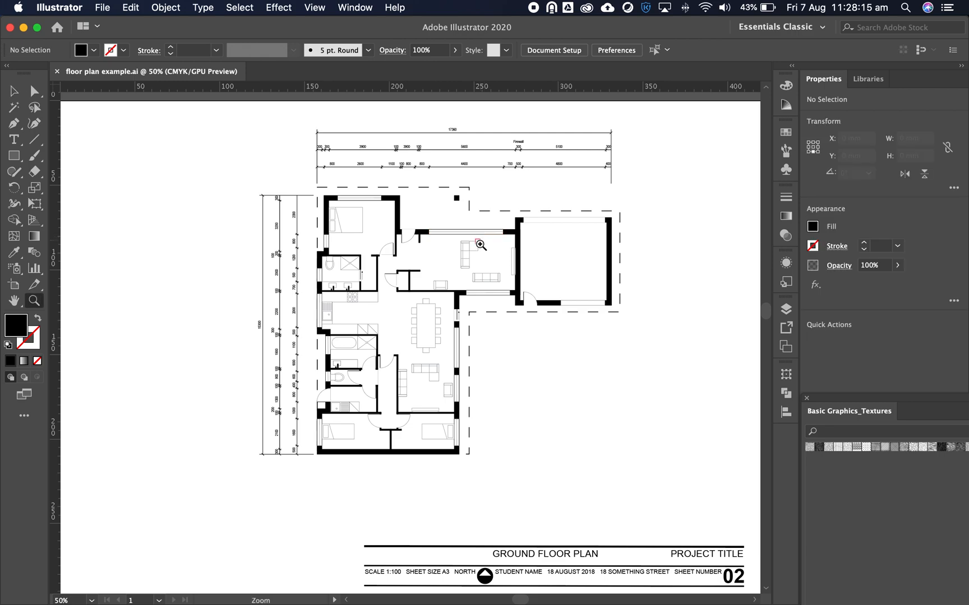
pyautogui.click(474, 302)
pyautogui.click(388, 334)
pyautogui.press('space')
pyautogui.moveTo(419, 397); pyautogui.dragTo(430, 249)
pyautogui.moveTo(437, 405); pyautogui.dragTo(454, 234)
pyautogui.moveTo(435, 340); pyautogui.dragTo(436, 329)
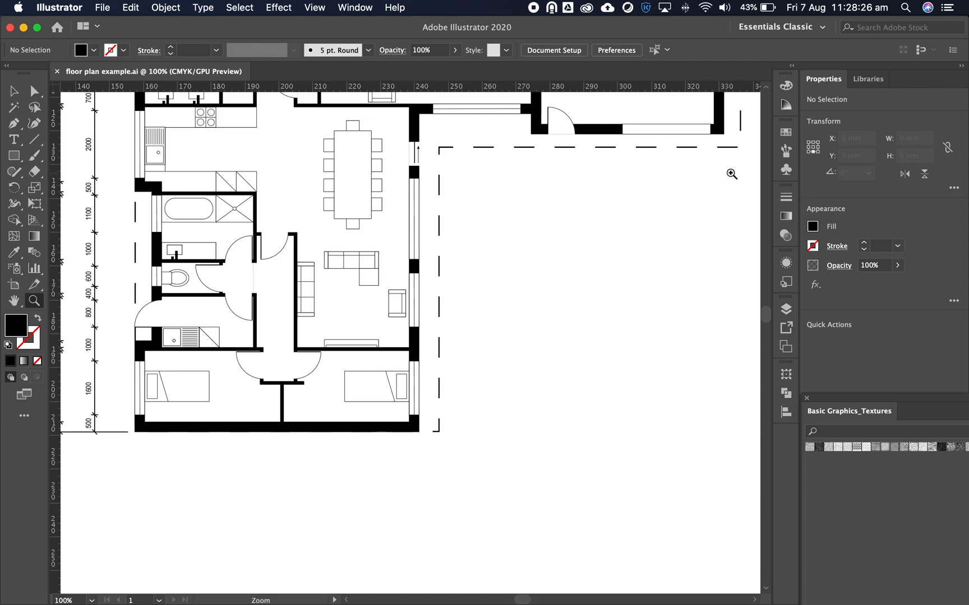
# Show the guides and the grid over the floor plan.
pyautogui.press('super+semicolon')
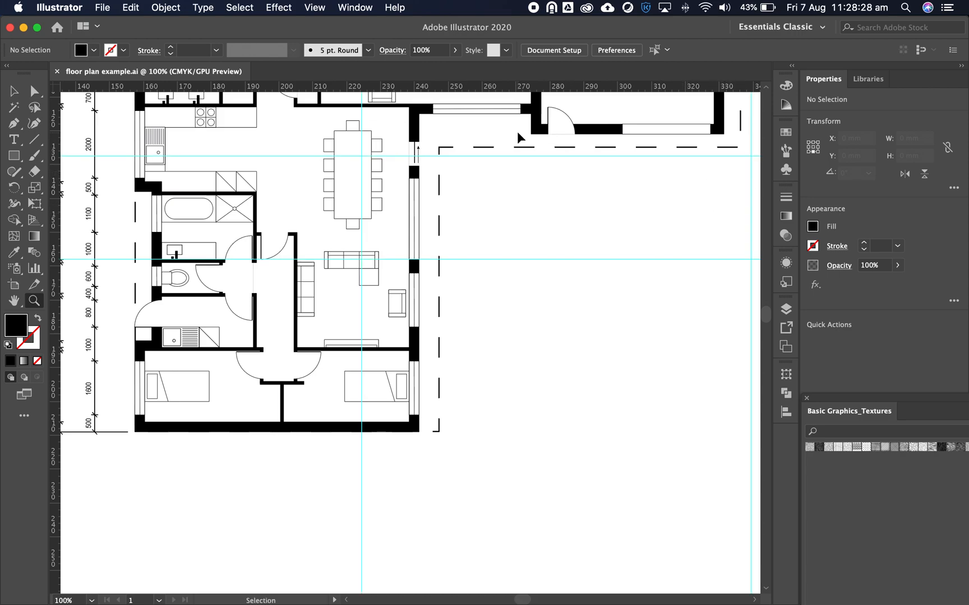
pyautogui.press('super+apostrophe')
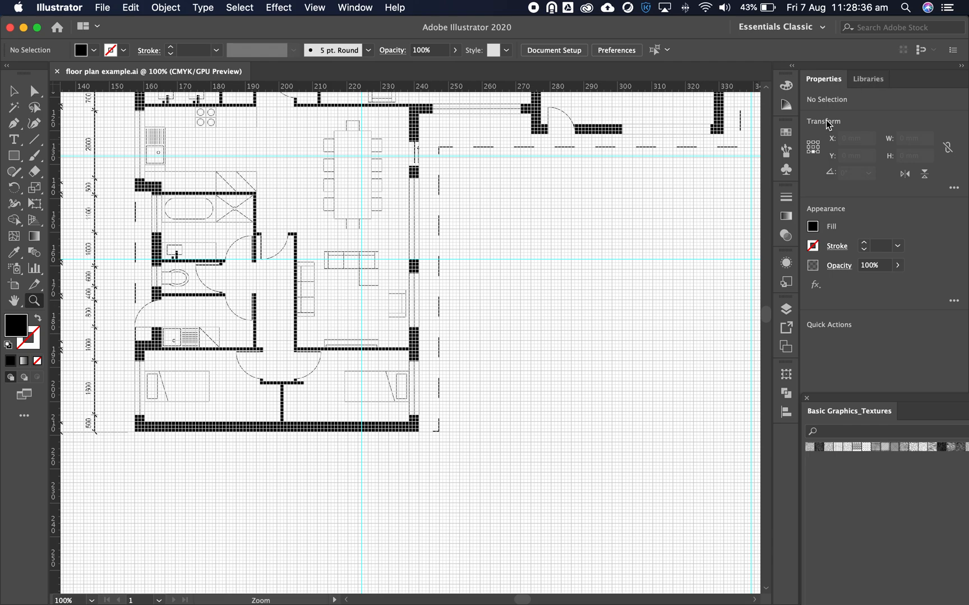
# Create a new topmost layer named elevations and lock the symbols and walls layers.
pyautogui.click(784, 310)
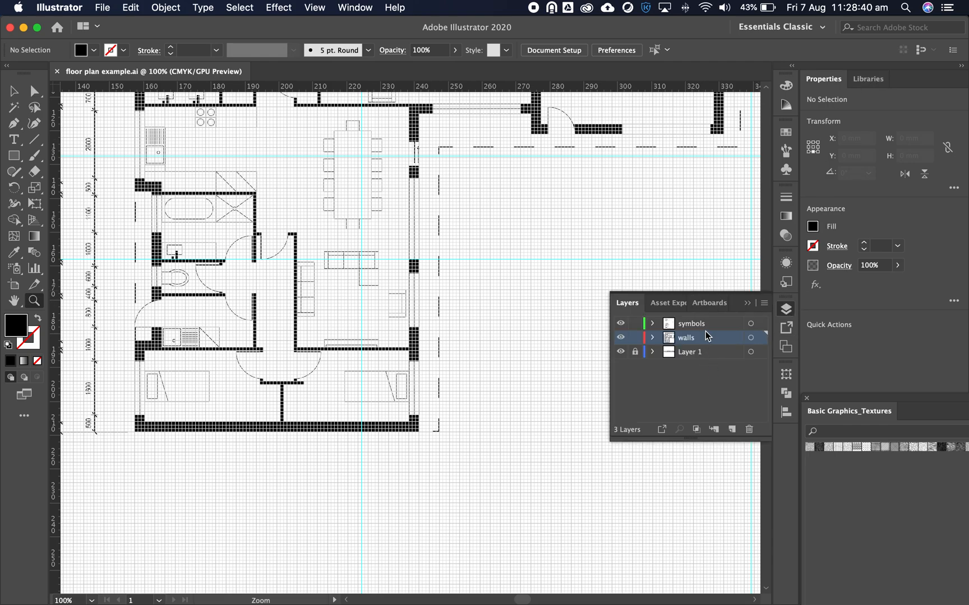
pyautogui.click(733, 430)
pyautogui.moveTo(719, 335)
pyautogui.mouseDown()
pyautogui.moveTo(716, 318)
pyautogui.moveTo(711, 328)
pyautogui.mouseUp()
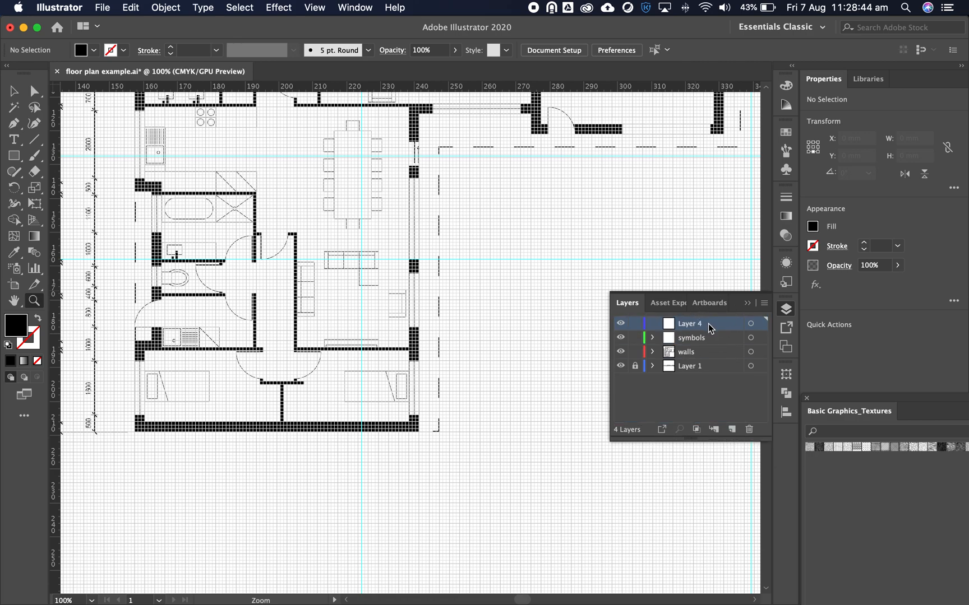
pyautogui.doubleClick(710, 325)
pyautogui.write('elevations')
pyautogui.press('Return')
pyautogui.click(635, 352)
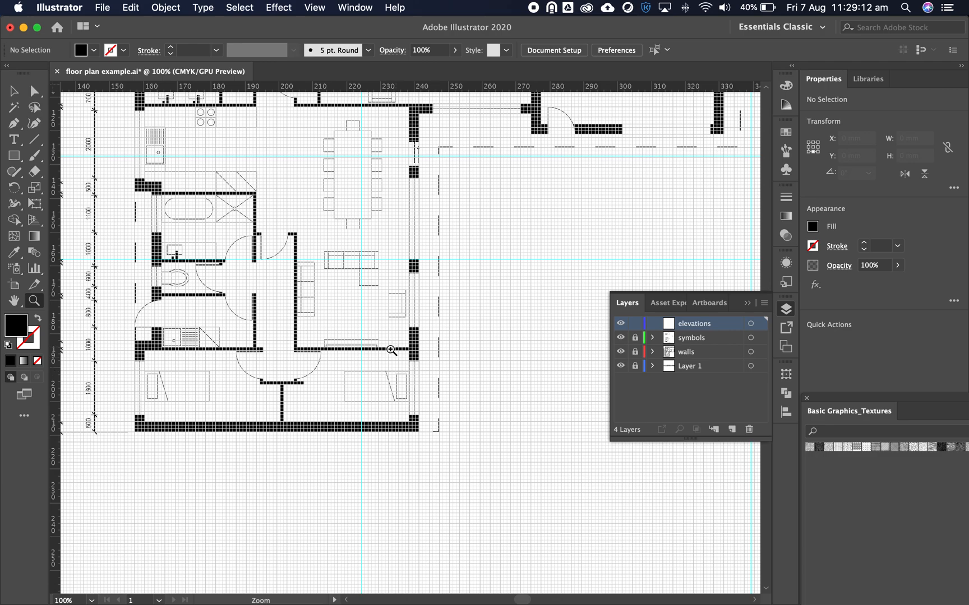
# Unlock the guides in the document.
pyautogui.click(326, 488)
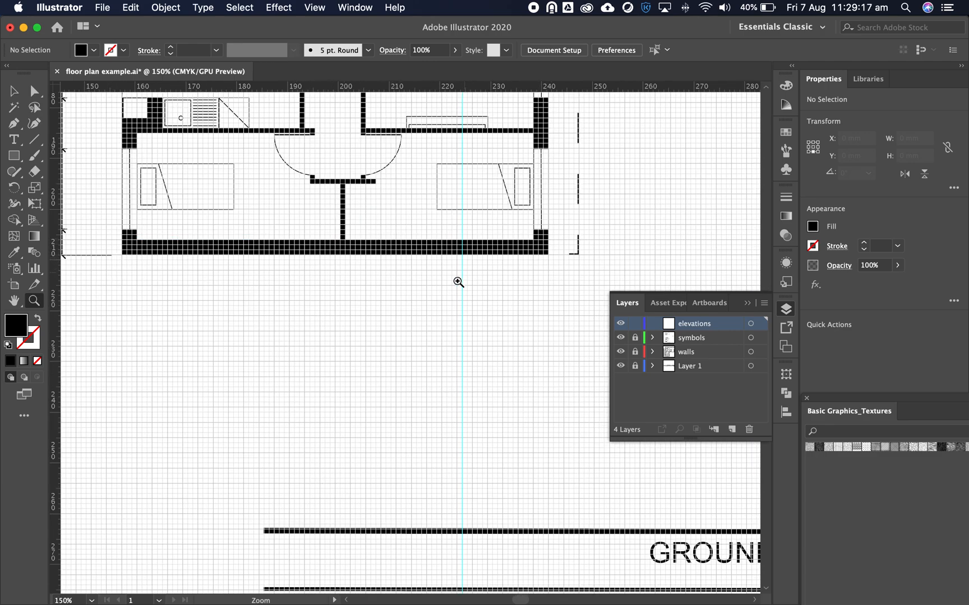
pyautogui.click(312, 8)
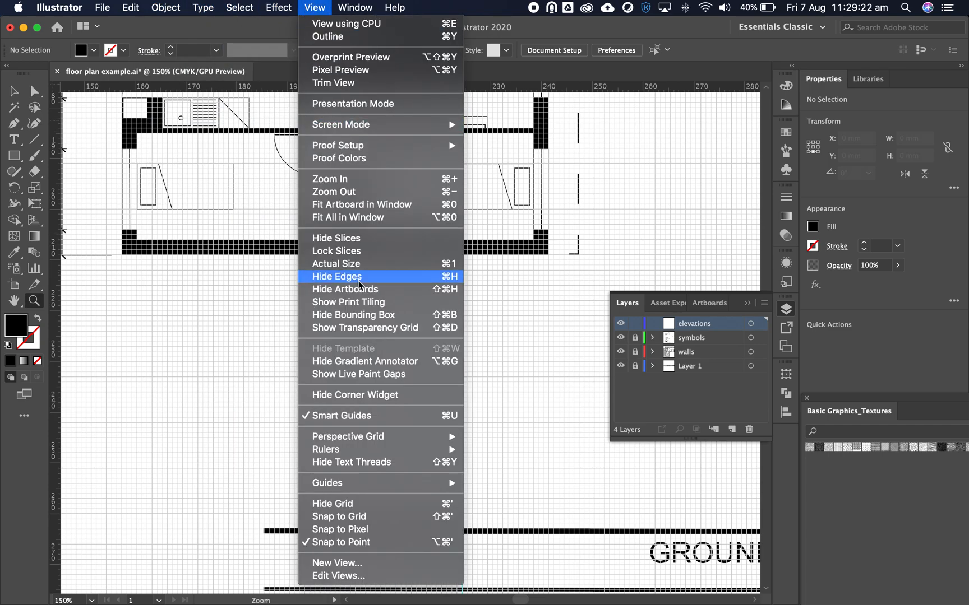
pyautogui.moveTo(363, 483)
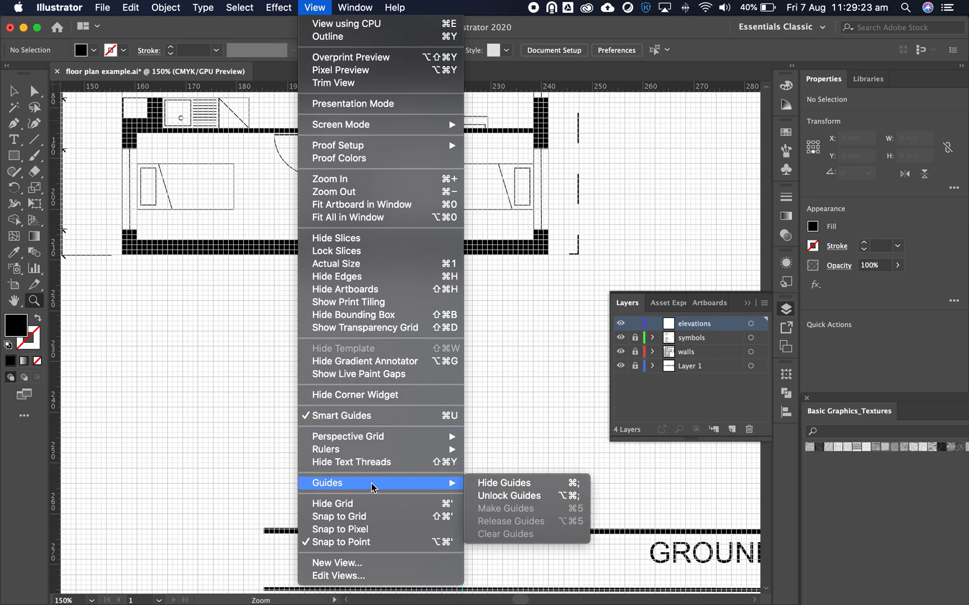
pyautogui.click(507, 496)
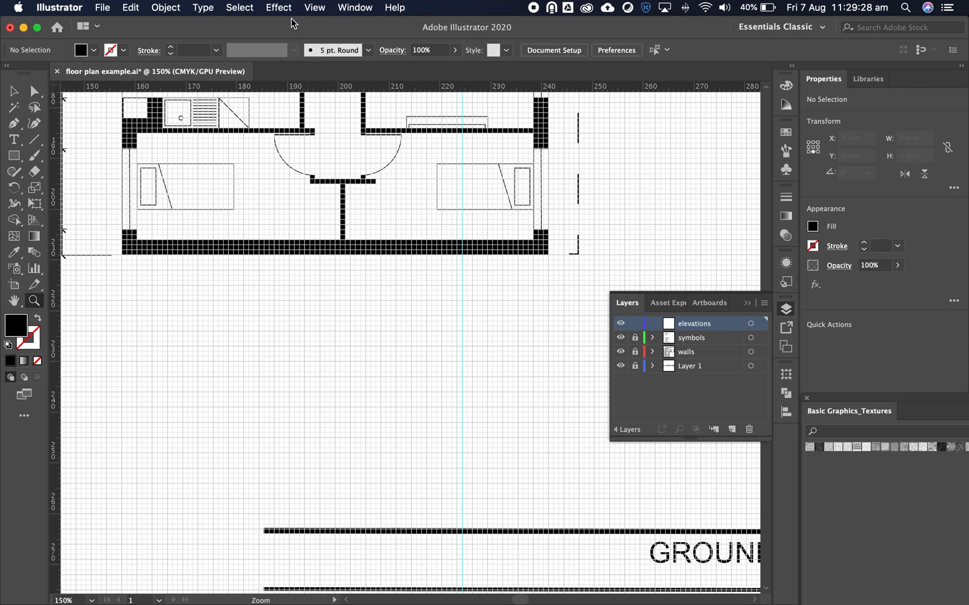
# Unlock the symbols, walls and Layer 1 layers and clear all existing guides.
pyautogui.click(309, 10)
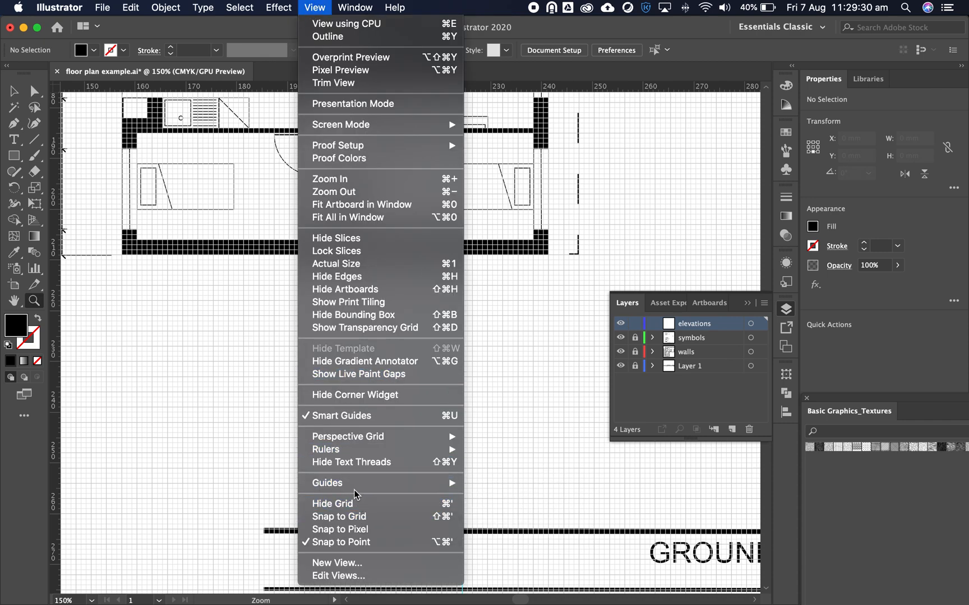
pyautogui.moveTo(359, 484)
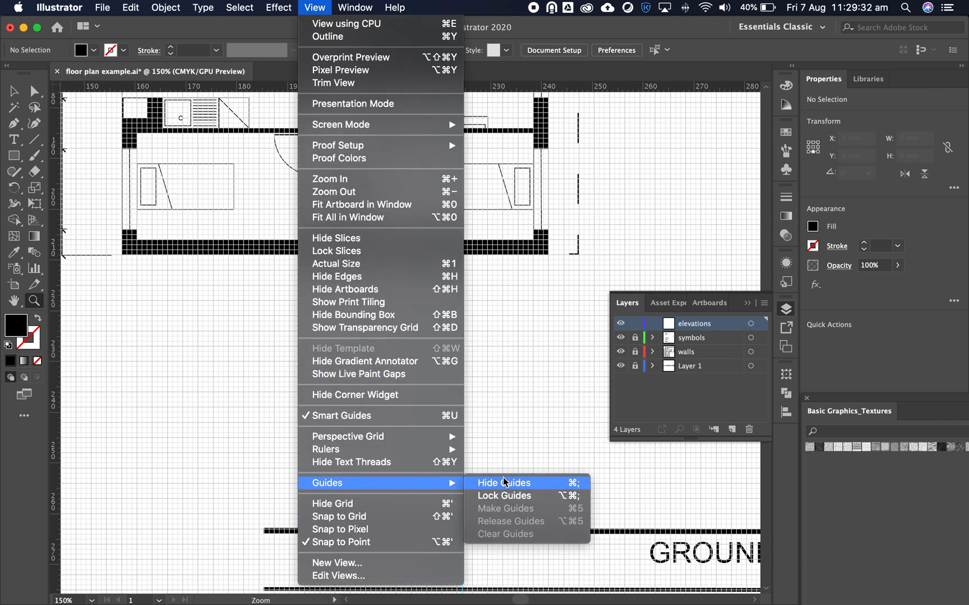
pyautogui.click(635, 337)
pyautogui.click(634, 351)
pyautogui.click(633, 367)
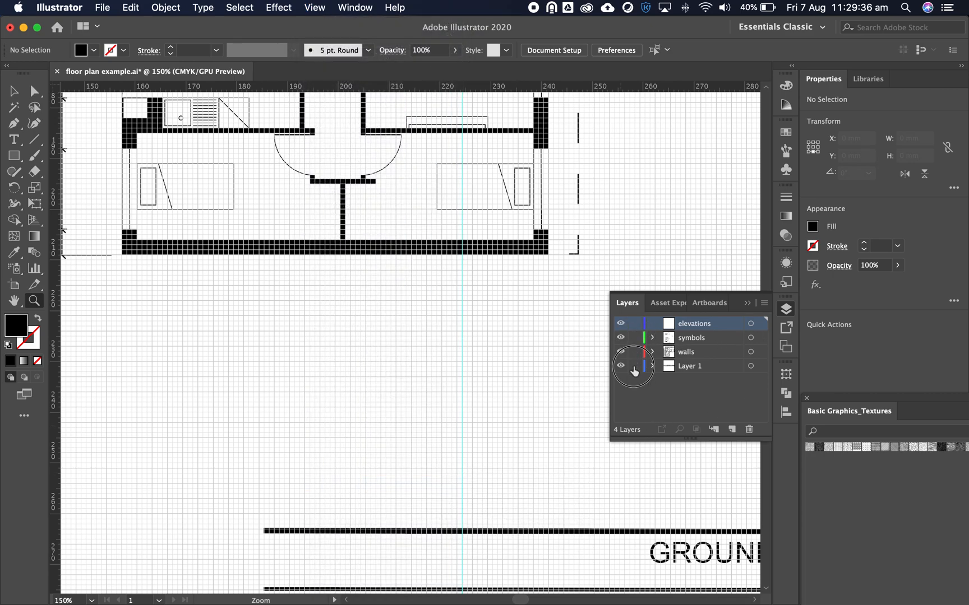
pyautogui.click(315, 7)
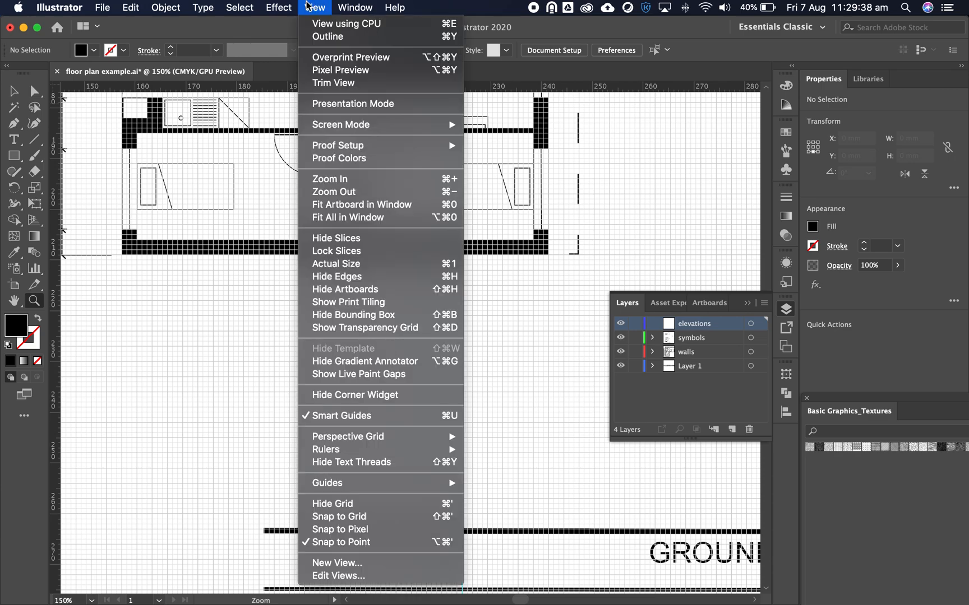
pyautogui.moveTo(341, 488)
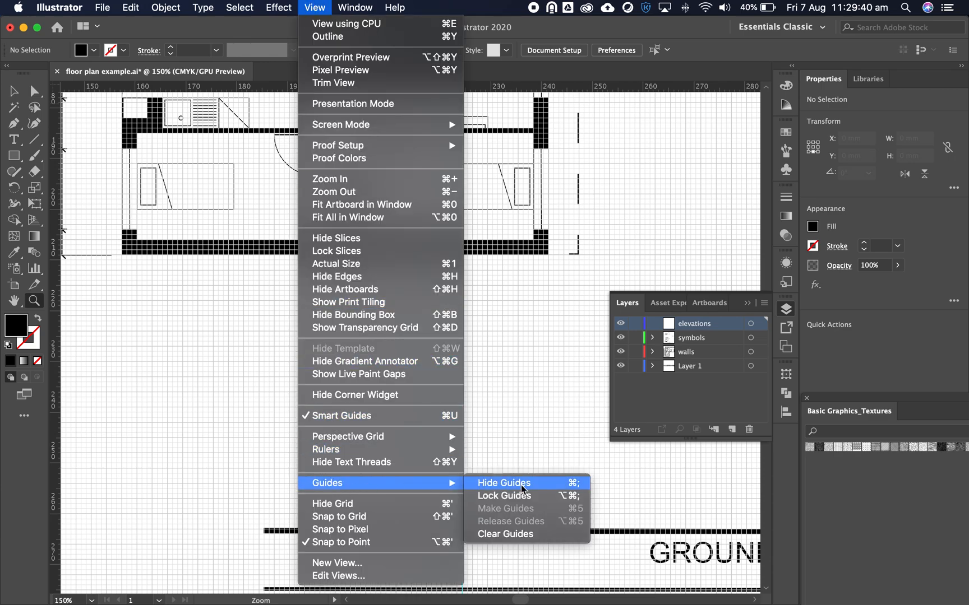
pyautogui.click(525, 534)
# Lock the symbols, walls and Layer 1 layers again, leaving only elevations editable, and collapse the layer list.
pyautogui.click(635, 338)
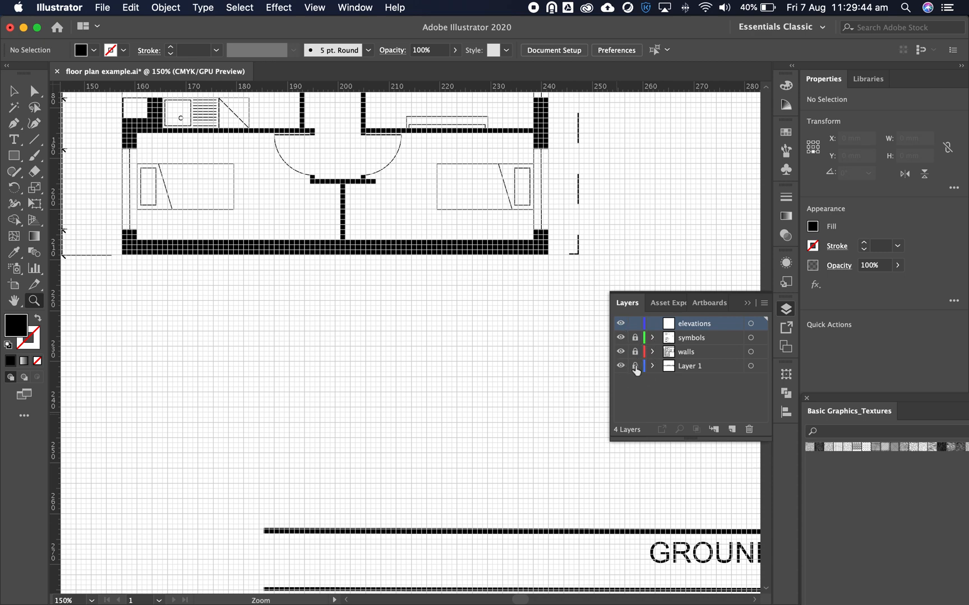
pyautogui.click(747, 304)
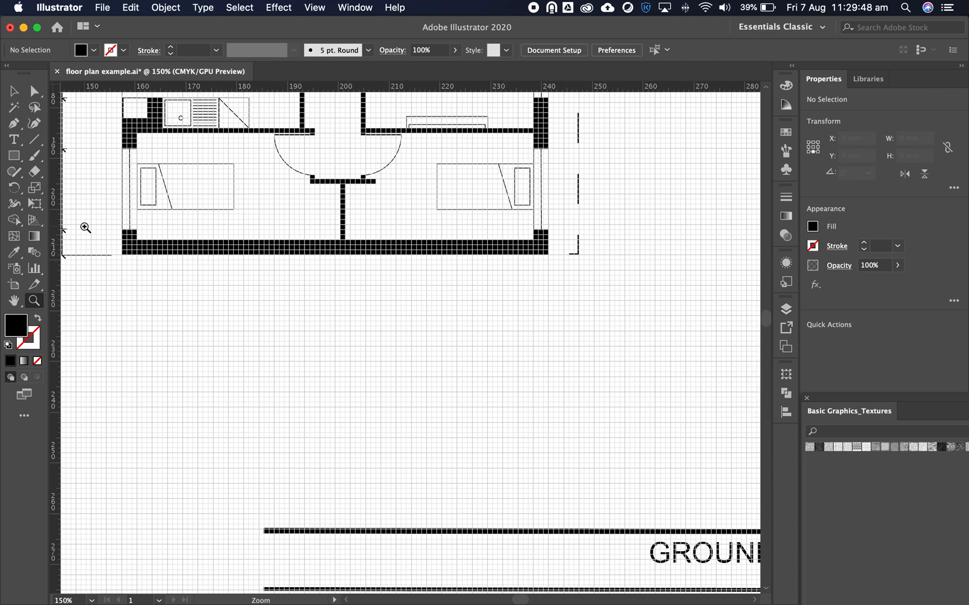
# Place vertical guides on both outer wall faces of the lower bedrooms and on the dashed roof line to their right.
pyautogui.moveTo(58, 216); pyautogui.dragTo(122, 256)
pyautogui.moveTo(58, 264); pyautogui.dragTo(548, 255)
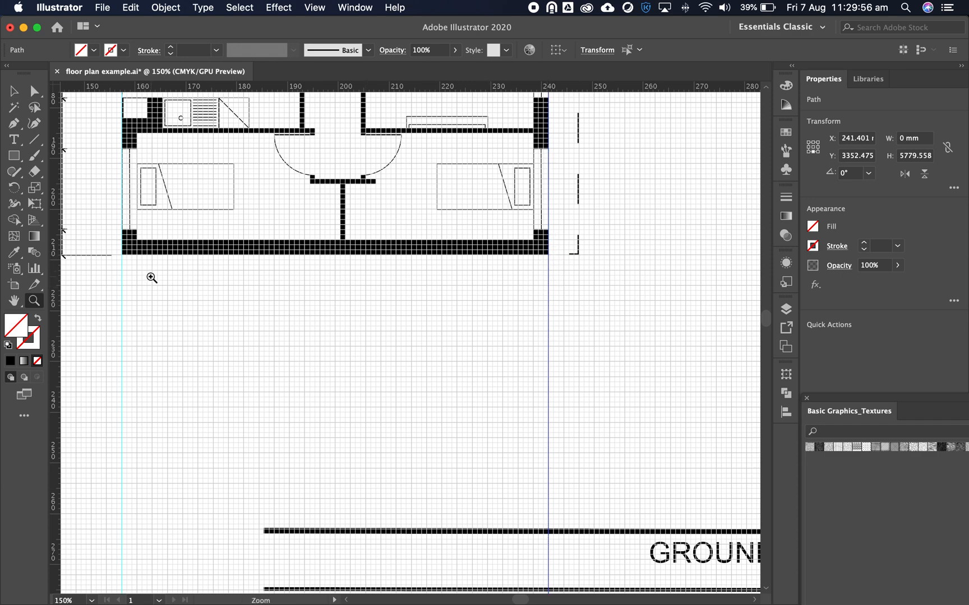
pyautogui.moveTo(59, 278); pyautogui.dragTo(579, 254)
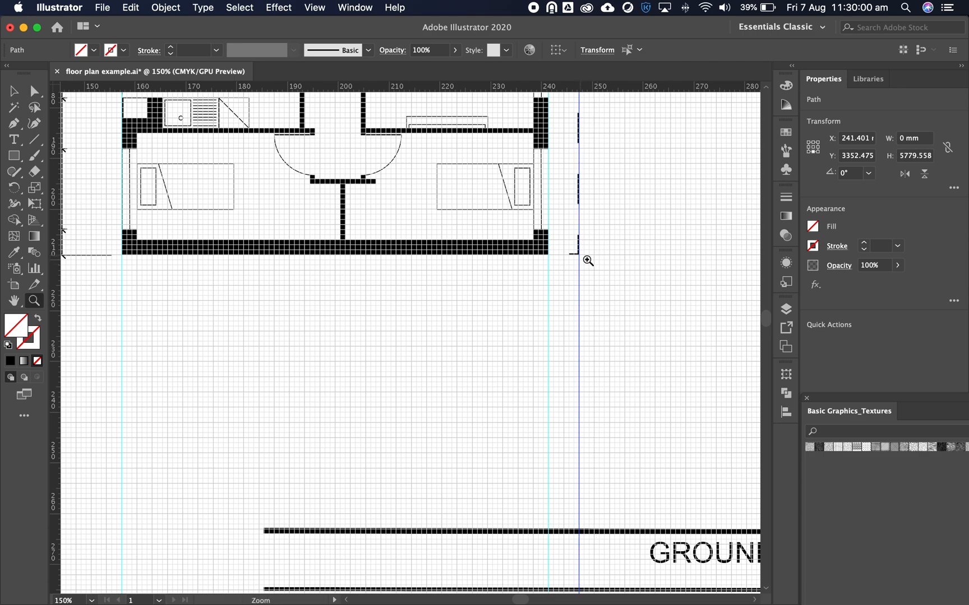
# Place vertical guides on both edges of the window in the wall between the dining area and the garage.
pyautogui.moveTo(664, 186); pyautogui.dragTo(566, 305)
pyautogui.moveTo(571, 200); pyautogui.dragTo(528, 387)
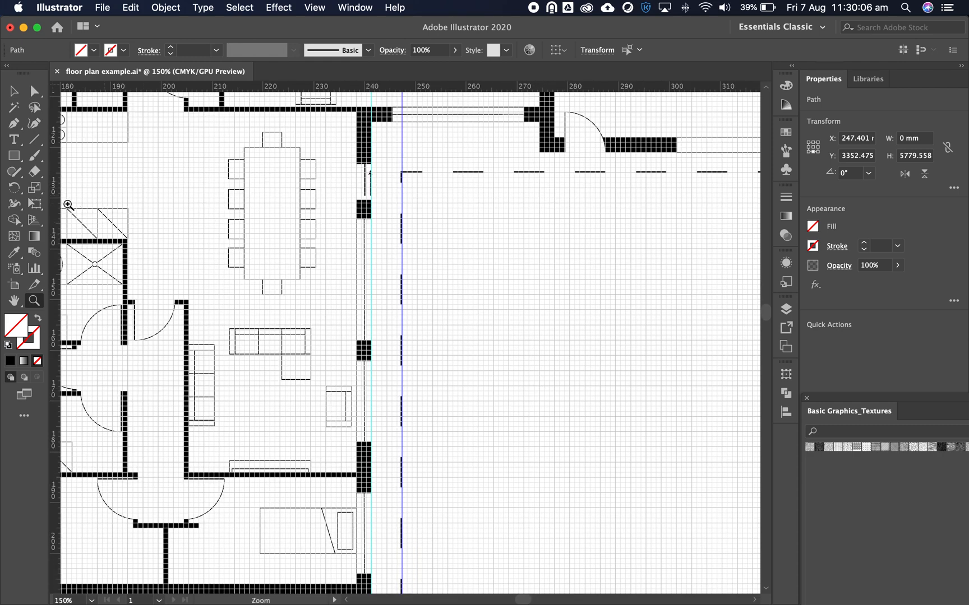
pyautogui.moveTo(402, 124); pyautogui.dragTo(523, 120)
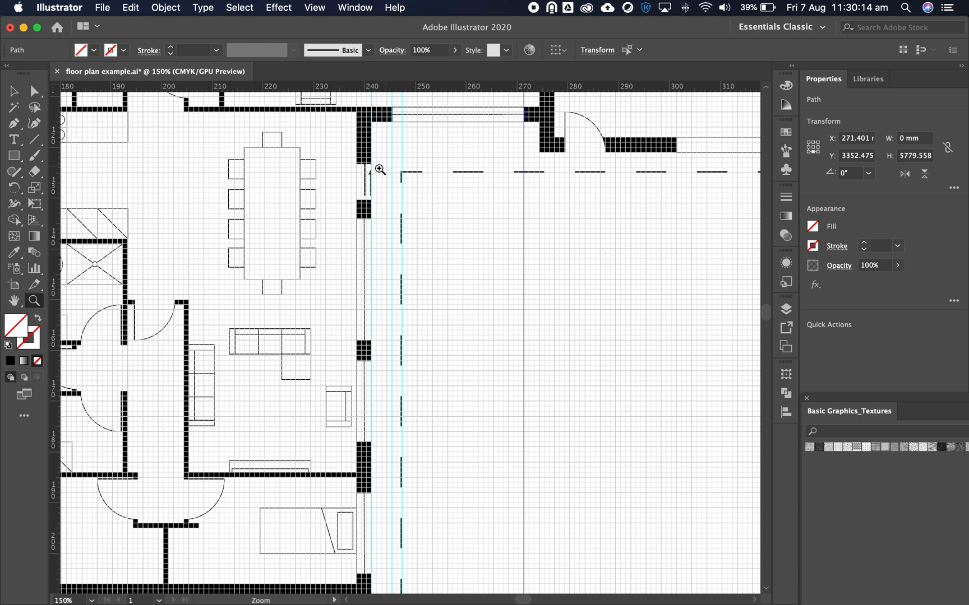
# Place vertical guides on the garage's left outer wall face and on both sides of its lower door opening.
pyautogui.moveTo(277, 184); pyautogui.dragTo(540, 152)
pyautogui.moveTo(55, 203); pyautogui.dragTo(565, 153)
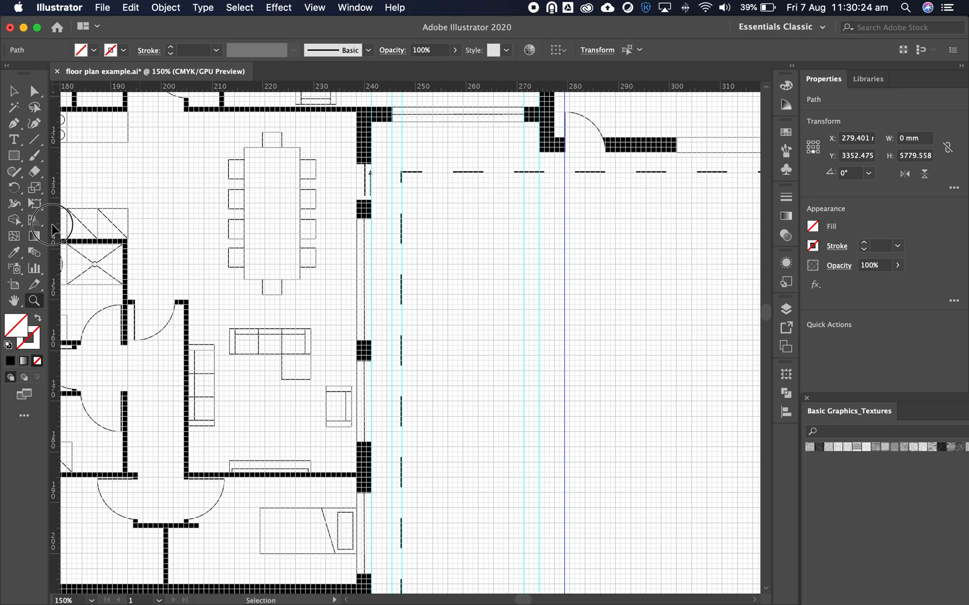
pyautogui.moveTo(54, 228); pyautogui.dragTo(605, 150)
# Place vertical guides on both edges of the garage's lower window, its right outer wall face and the dashed roof line beyond.
pyautogui.moveTo(54, 185); pyautogui.dragTo(401, 196)
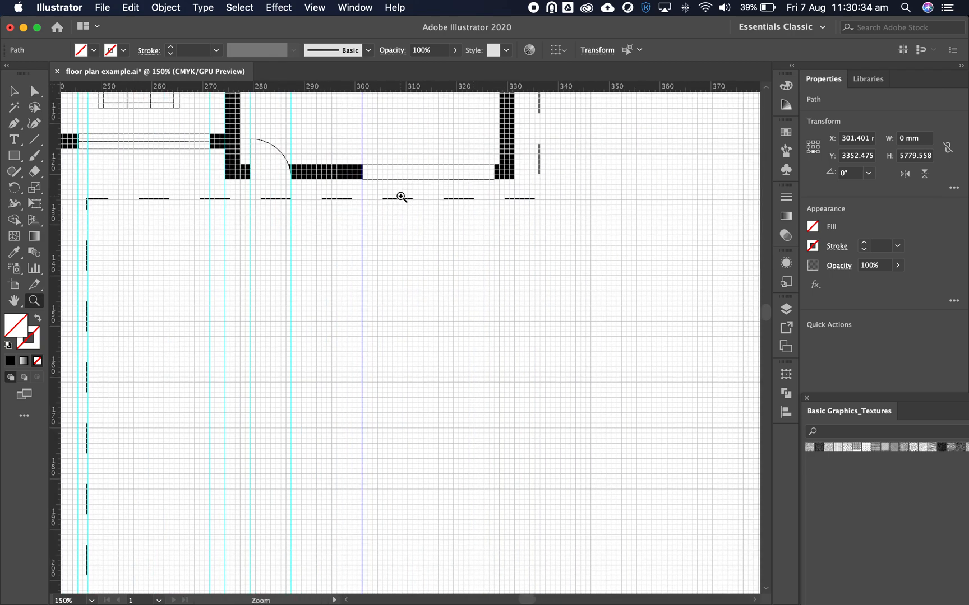
pyautogui.moveTo(56, 227); pyautogui.dragTo(495, 179)
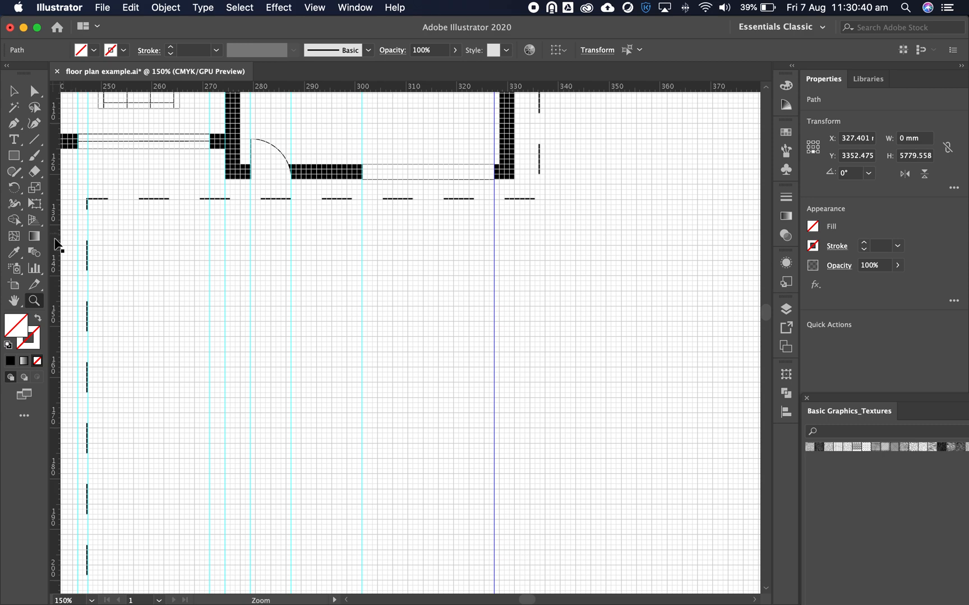
pyautogui.moveTo(57, 245); pyautogui.dragTo(515, 179)
pyautogui.moveTo(61, 213); pyautogui.dragTo(539, 199)
# Create an 80 mm wide, 27 mm high rectangle below the lower bedrooms, its upper-left corner on the leftmost guide.
pyautogui.moveTo(434, 401); pyautogui.dragTo(593, 272)
pyautogui.moveTo(477, 330); pyautogui.dragTo(614, 214)
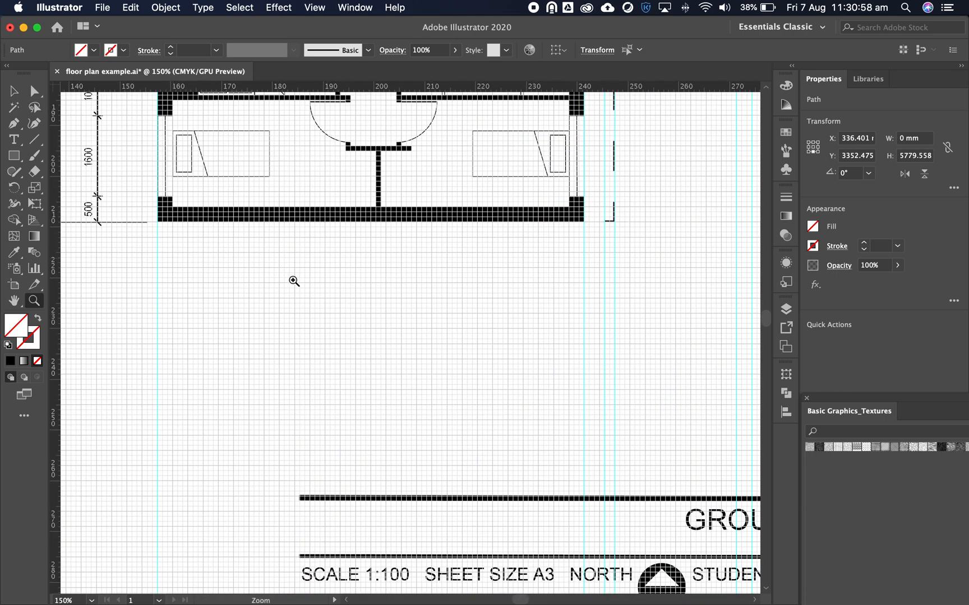
pyautogui.click(15, 156)
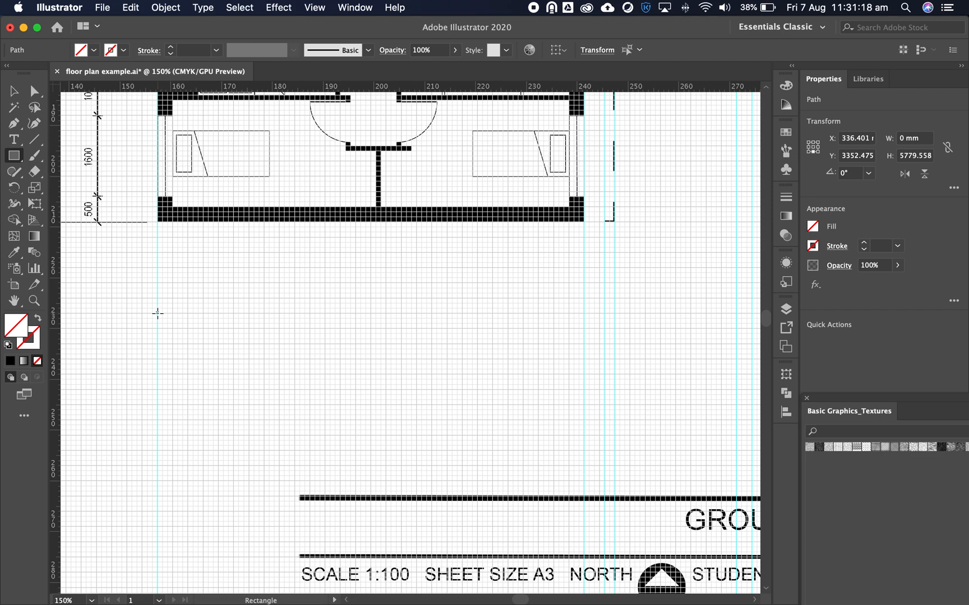
pyautogui.click(158, 313)
pyautogui.moveTo(82, 85); pyautogui.dragTo(401, 141)
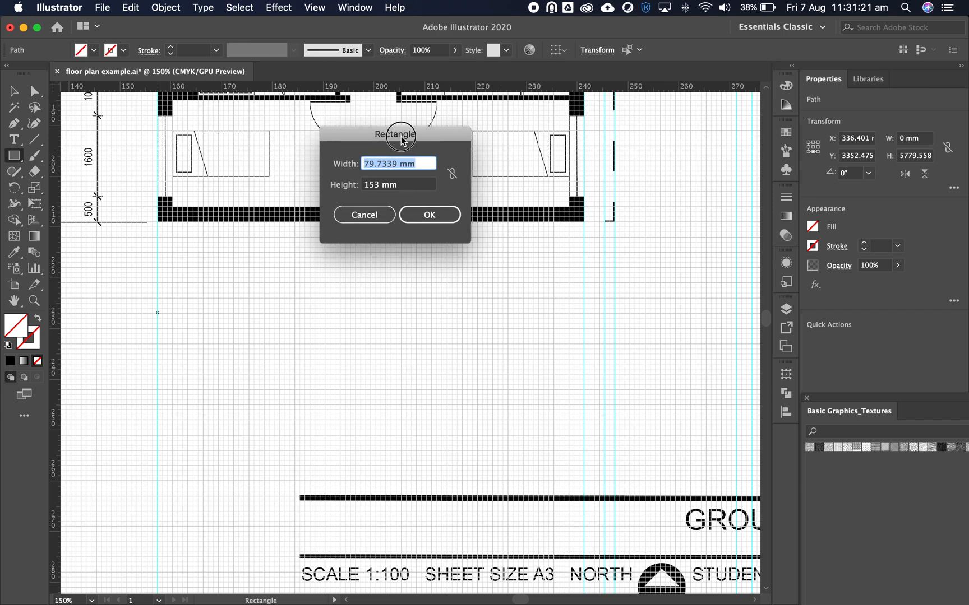
pyautogui.doubleClick(393, 163)
pyautogui.write('80')
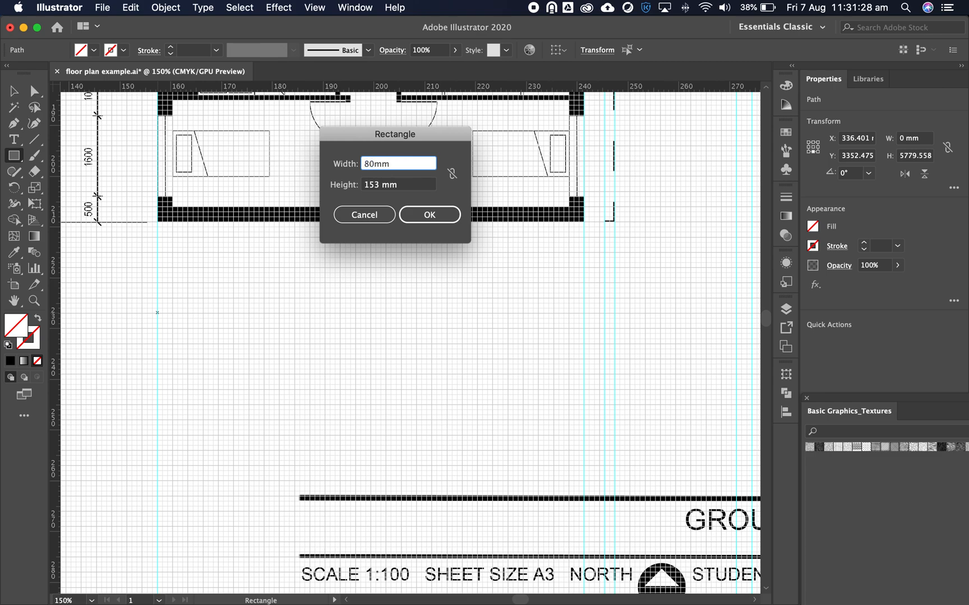
pyautogui.doubleClick(377, 185)
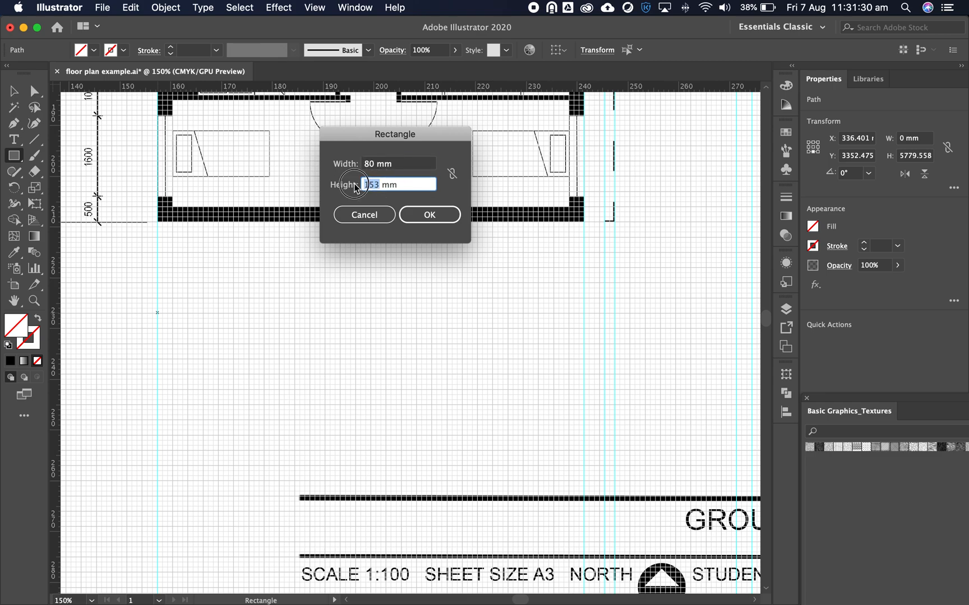
pyautogui.write('27')
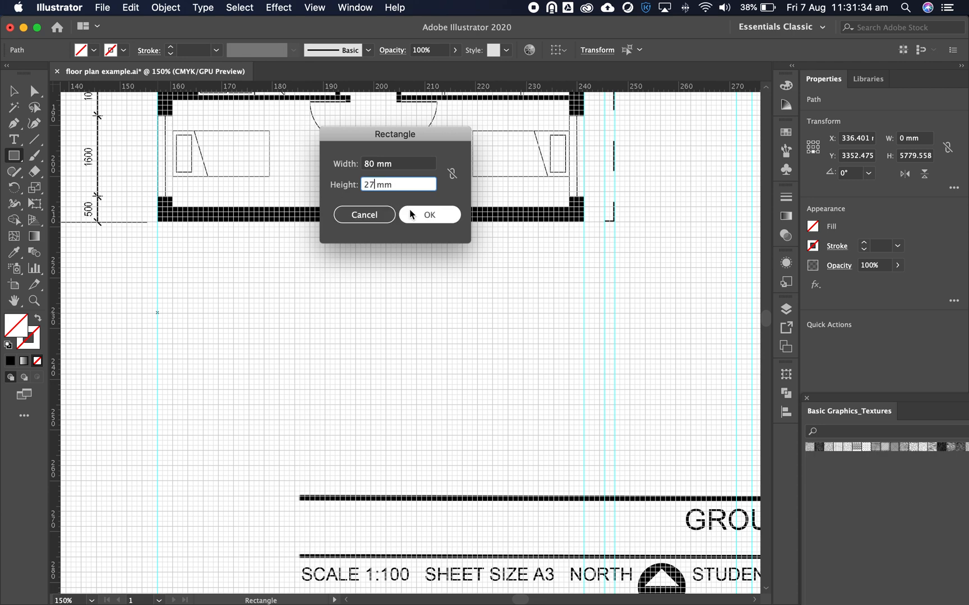
pyautogui.click(421, 212)
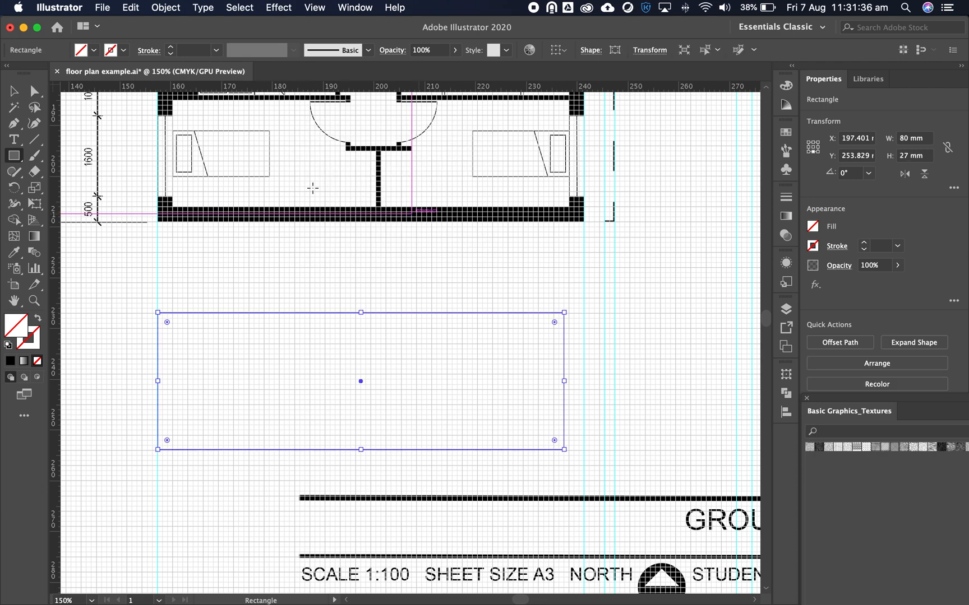
pyautogui.click(14, 91)
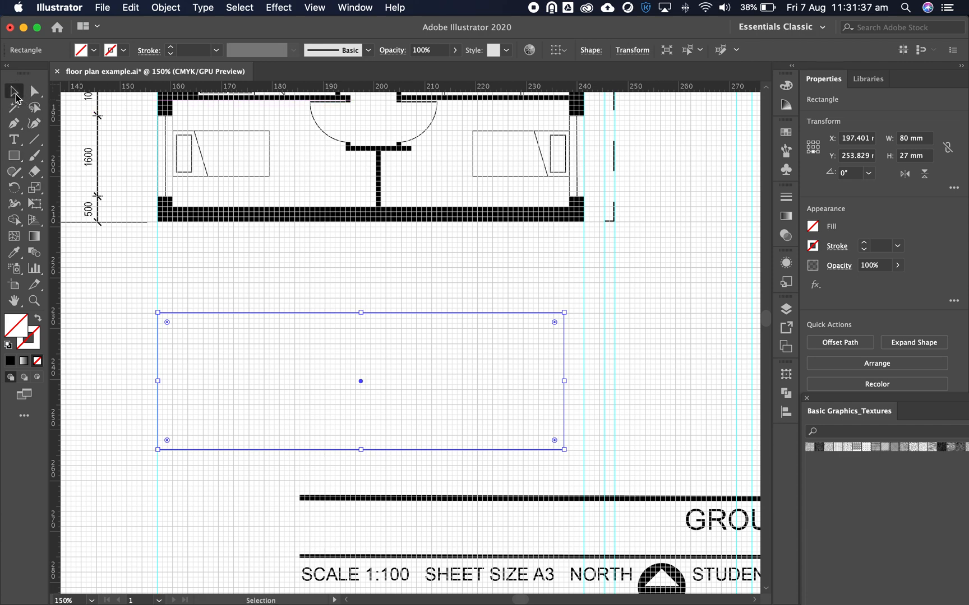
# Give the rectangle the default white fill and black stroke, and widen it to 84 mm to meet the bedroom's outer wall guide.
pyautogui.click(9, 347)
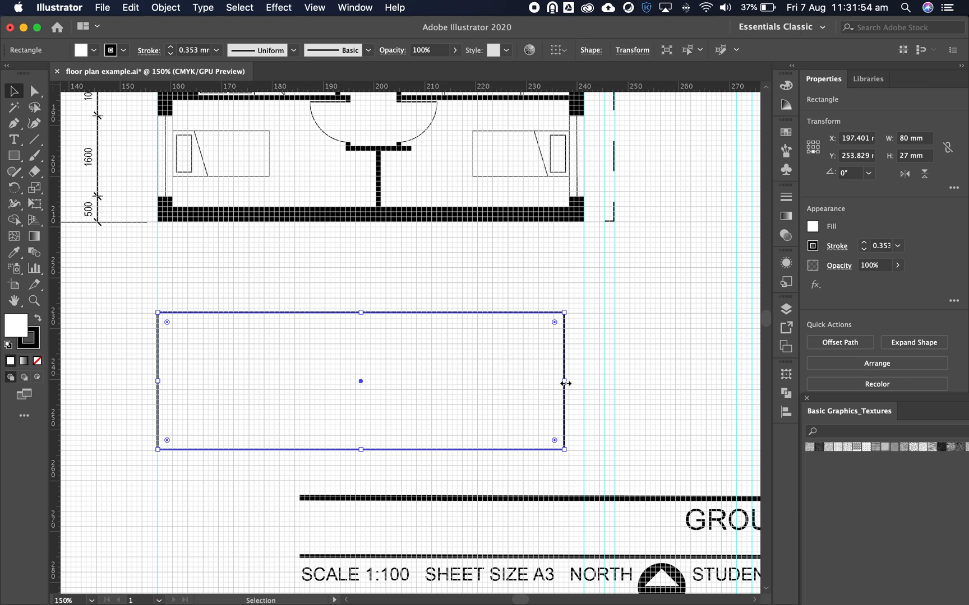
pyautogui.moveTo(565, 383); pyautogui.dragTo(584, 377)
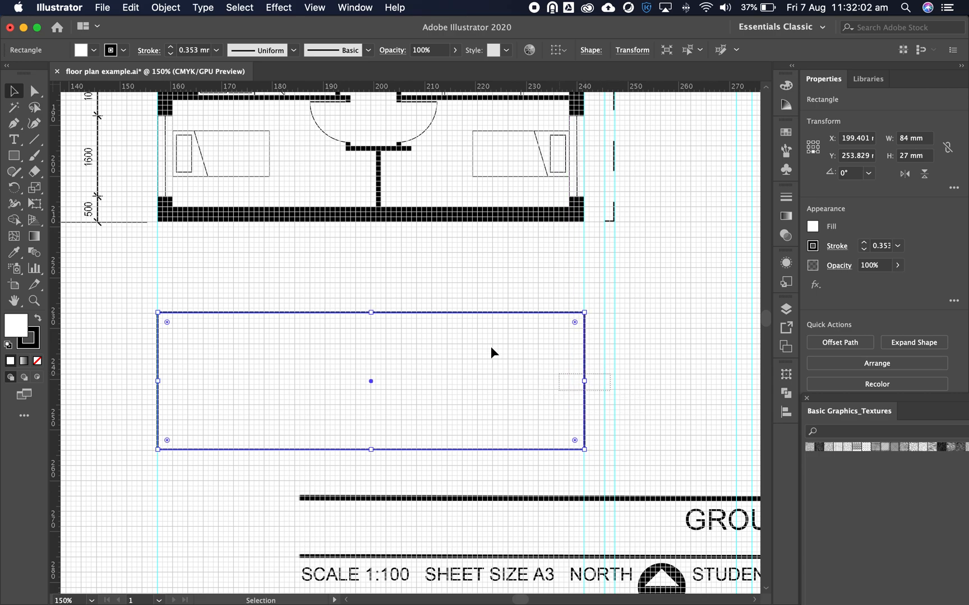
pyautogui.click(637, 380)
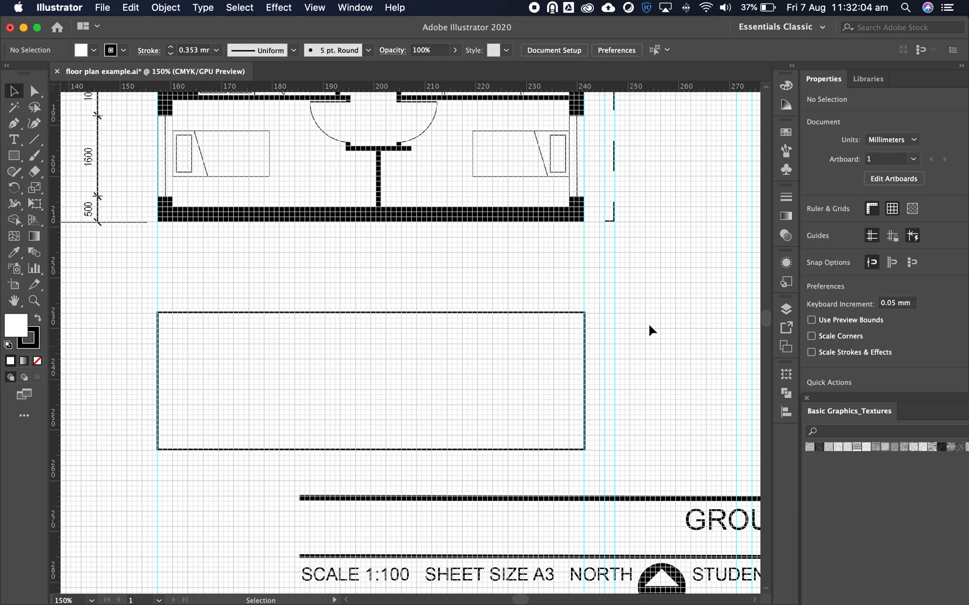
# Examine the guides beyond the rectangle against the dining and garage walls on the floor plan.
pyautogui.press('space')
pyautogui.moveTo(667, 266); pyautogui.dragTo(461, 280)
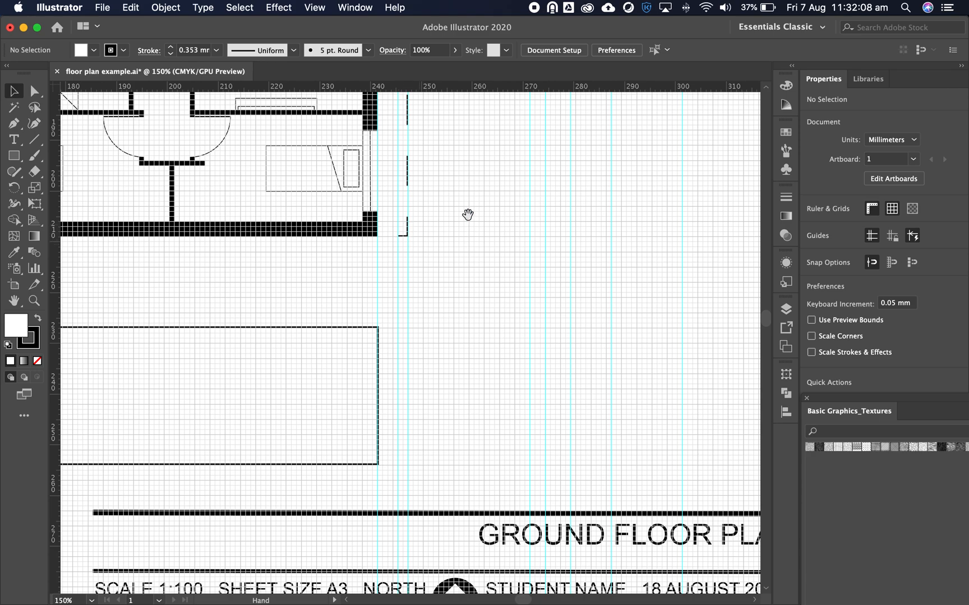
pyautogui.scroll(8, 467, 215)
pyautogui.scroll(8, 471, 184)
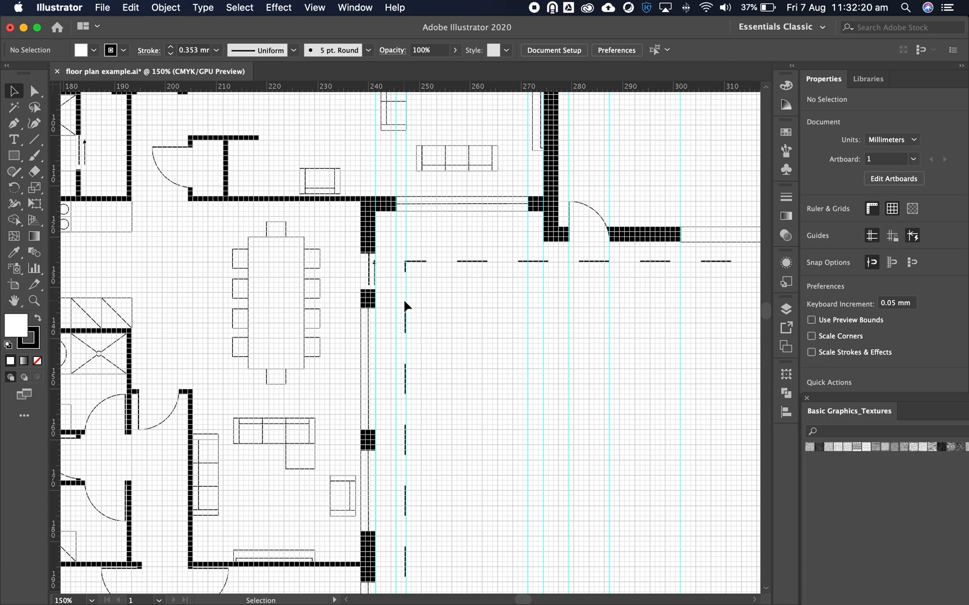
pyautogui.press('space')
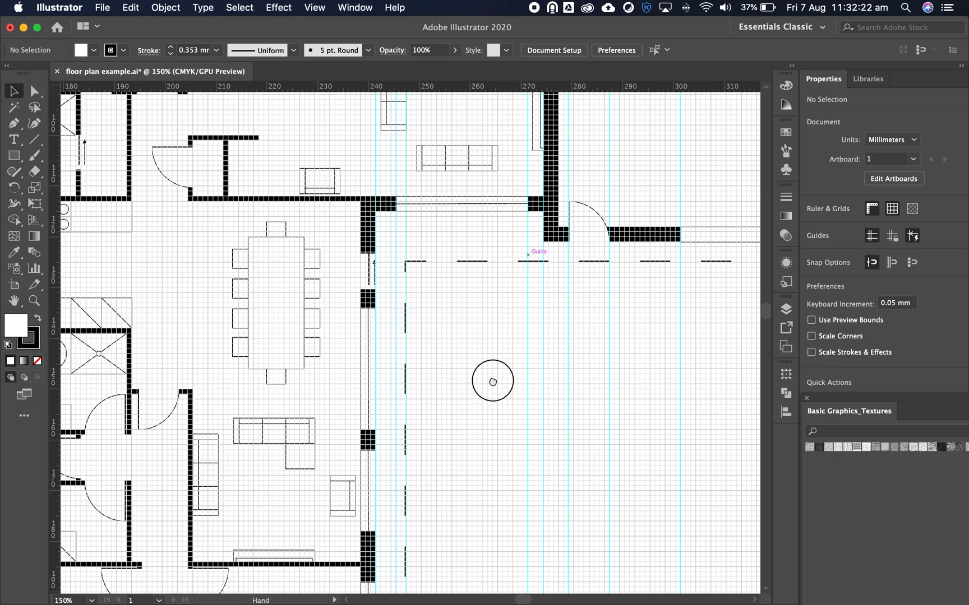
pyautogui.scroll(-10, 492, 381)
pyautogui.scroll(-2, 464, 266)
pyautogui.hscroll(2, 464, 266)
pyautogui.click(440, 381)
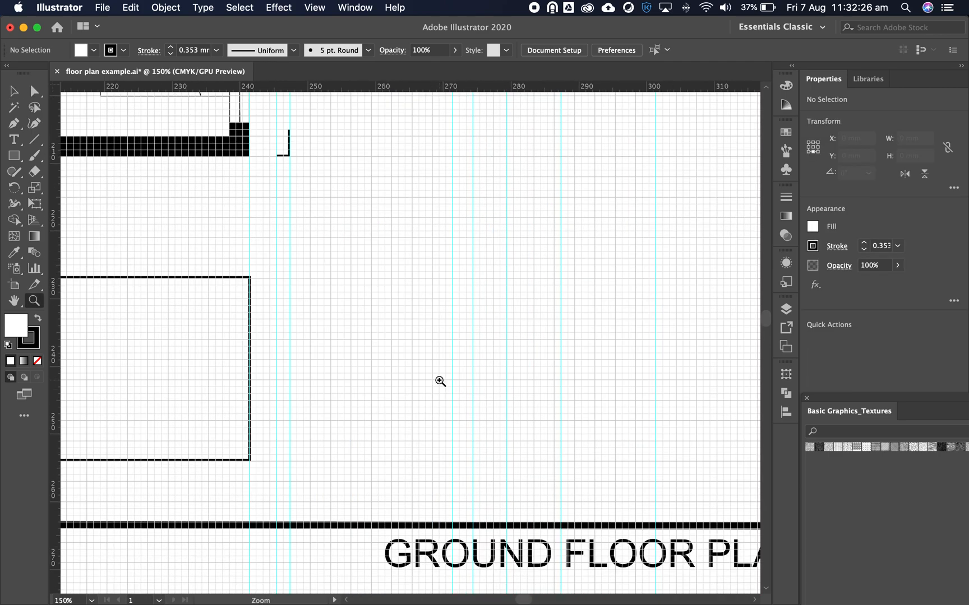
pyautogui.scroll(-3, 420, 378)
pyautogui.hscroll(-1, 419, 379)
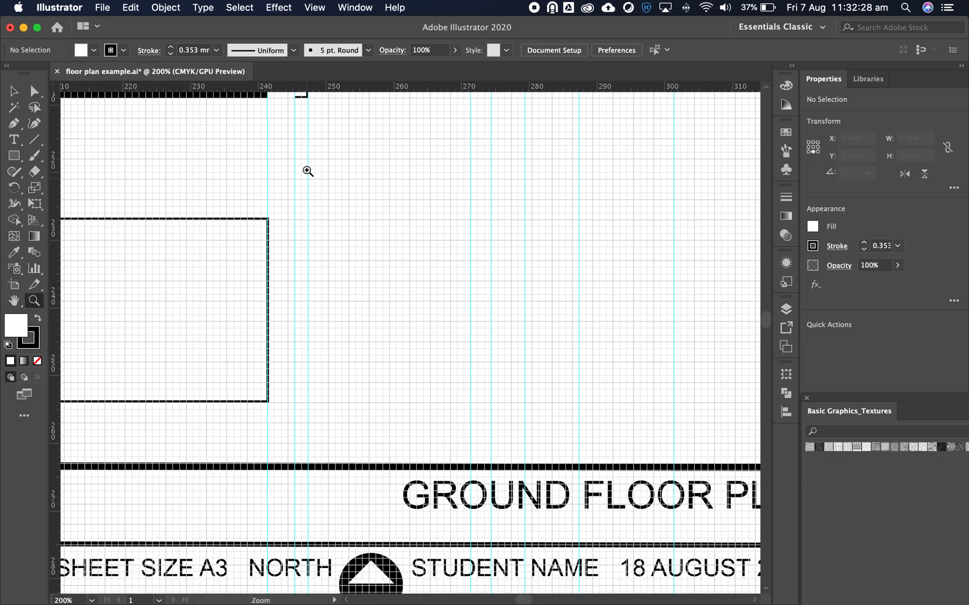
# Change the guide colour from cyan to a custom orange-red in the Guides & Grid preferences.
pyautogui.click(73, 9)
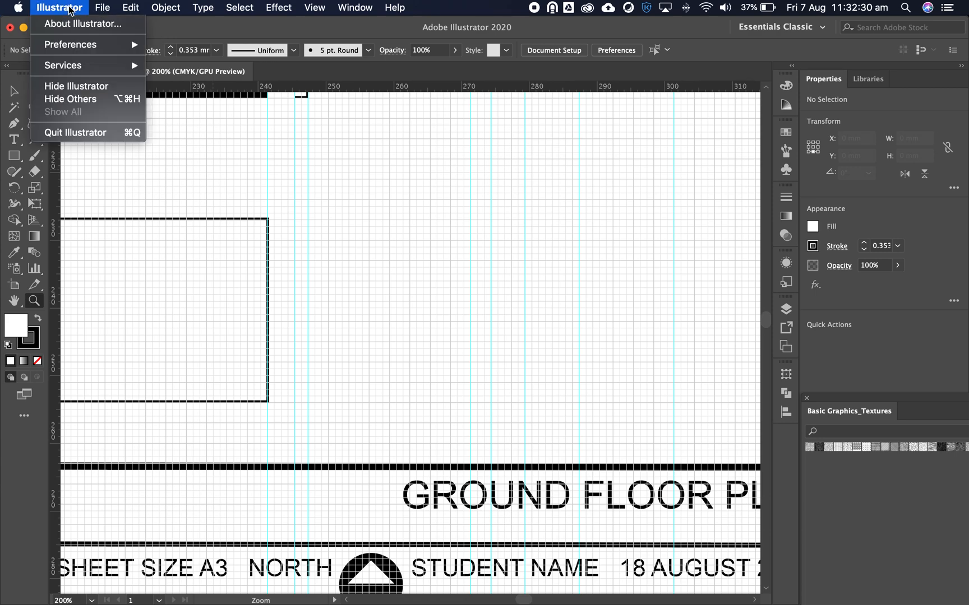
pyautogui.moveTo(112, 45)
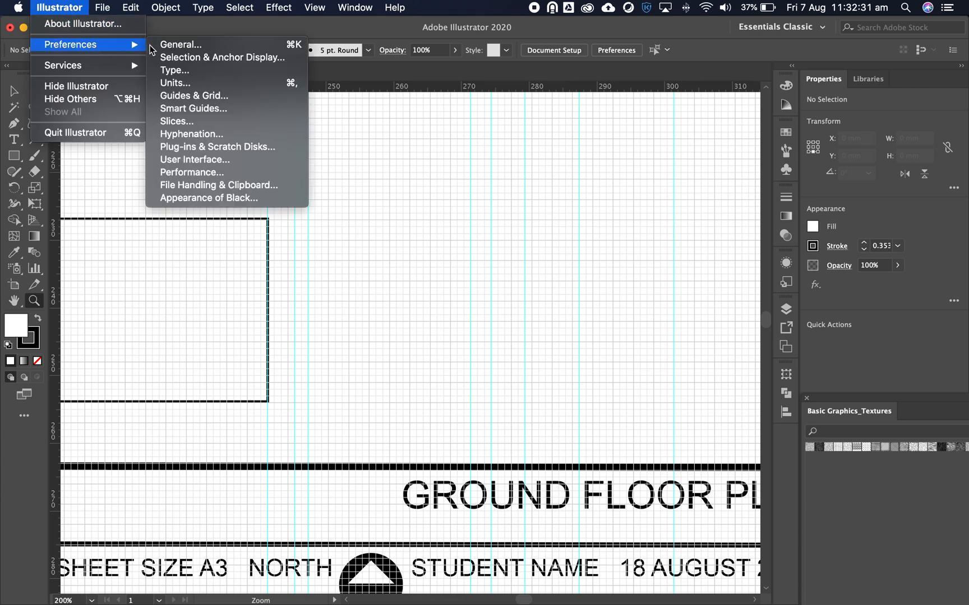
pyautogui.click(197, 96)
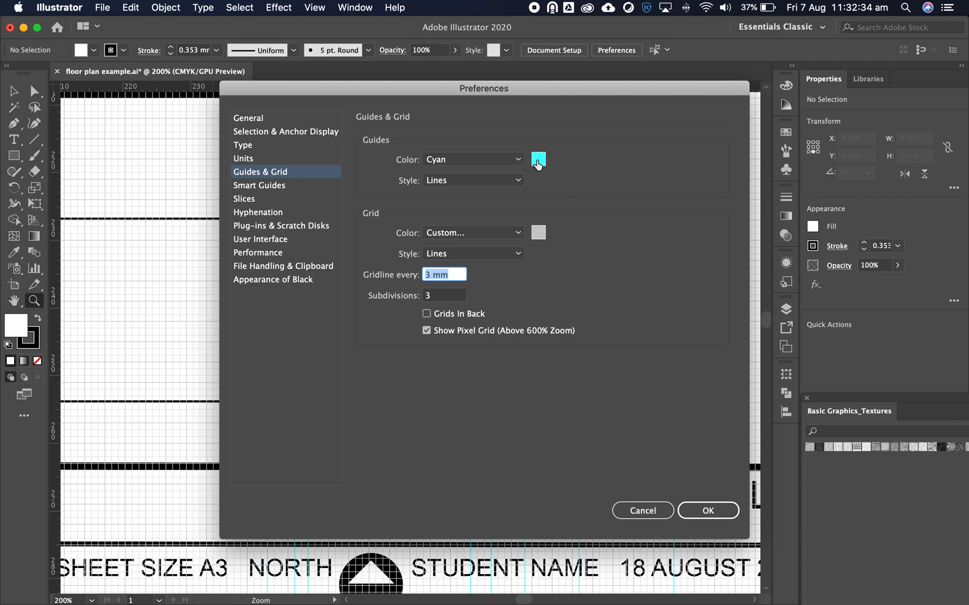
pyautogui.click(537, 161)
pyautogui.moveTo(394, 234); pyautogui.dragTo(398, 218)
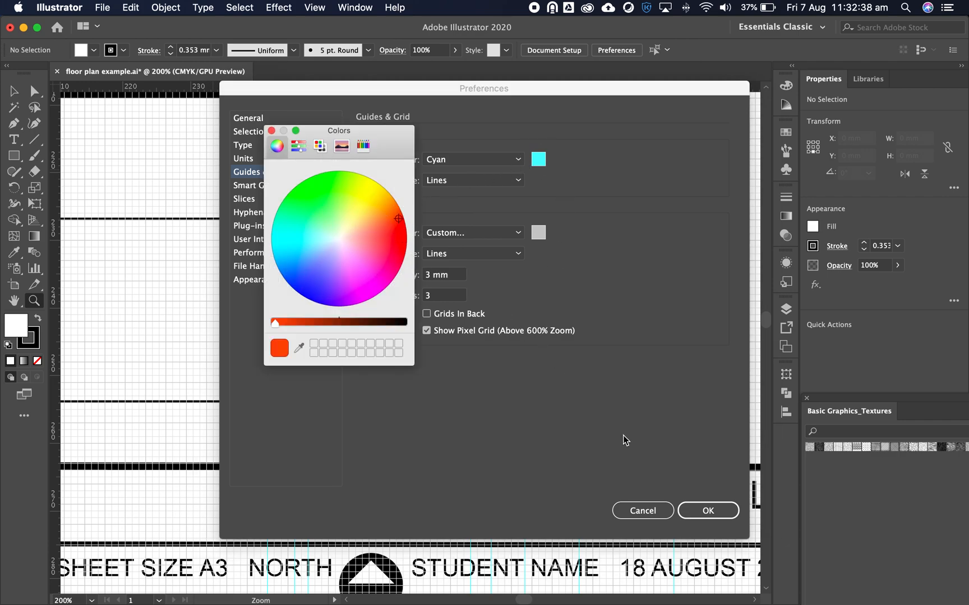
pyautogui.click(272, 130)
pyautogui.click(709, 511)
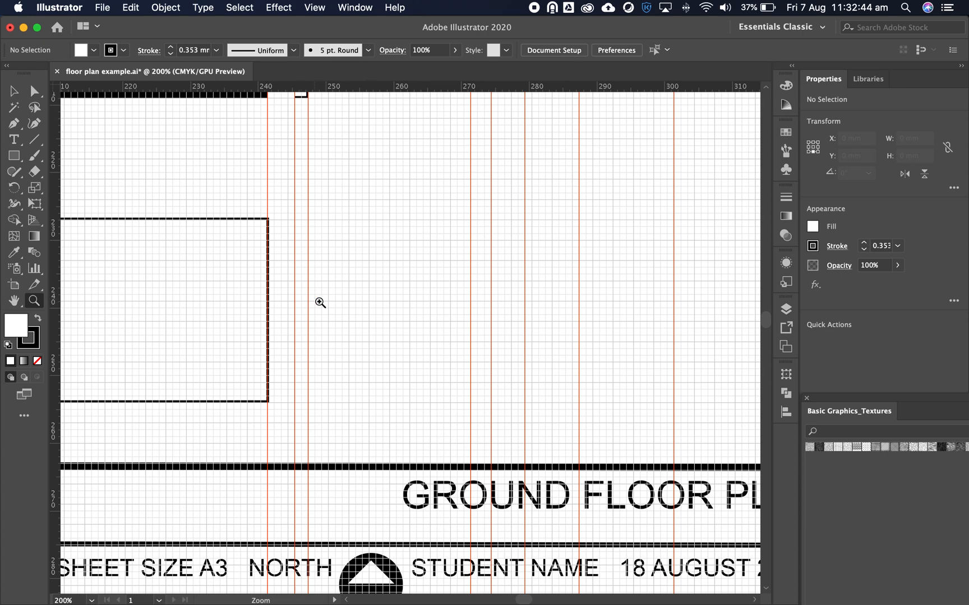
# Draw a 33 mm wide, 27 mm high rectangle from the first rectangle's upper-right corner to the garage's left outer wall guide.
pyautogui.click(14, 156)
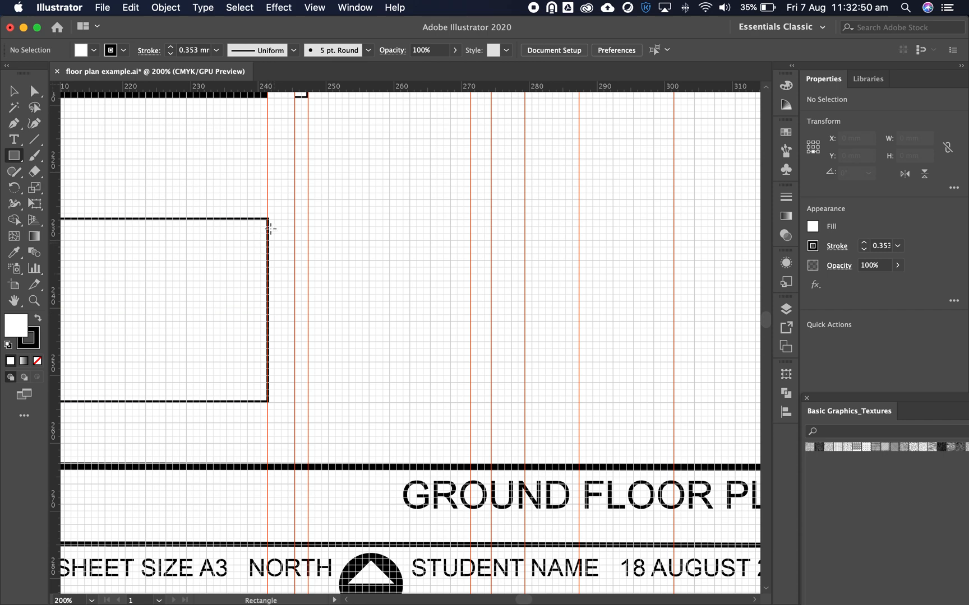
pyautogui.moveTo(268, 219); pyautogui.dragTo(491, 402)
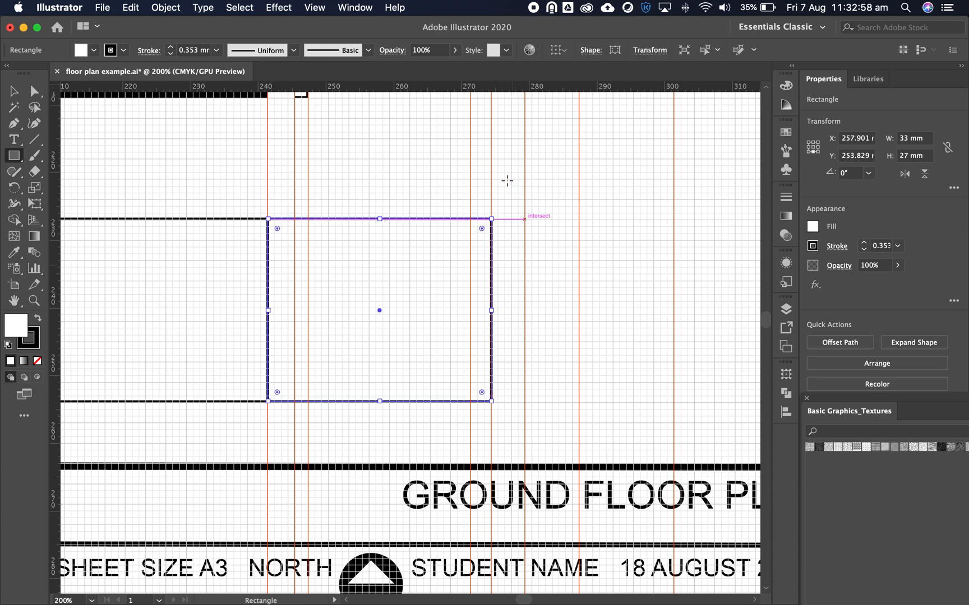
# Trace the guides up to the floor plan and check which ones mark the garage's door, window and outer walls.
pyautogui.scroll(10, 556, 374)
pyautogui.hscroll(-2, 555, 373)
pyautogui.scroll(15, 547, 171)
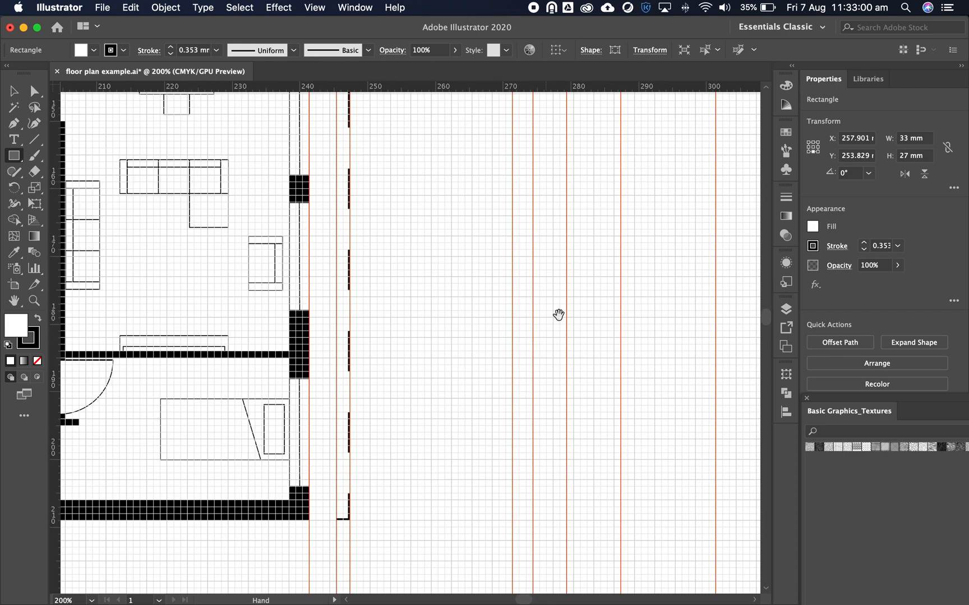
pyautogui.scroll(6, 541, 210)
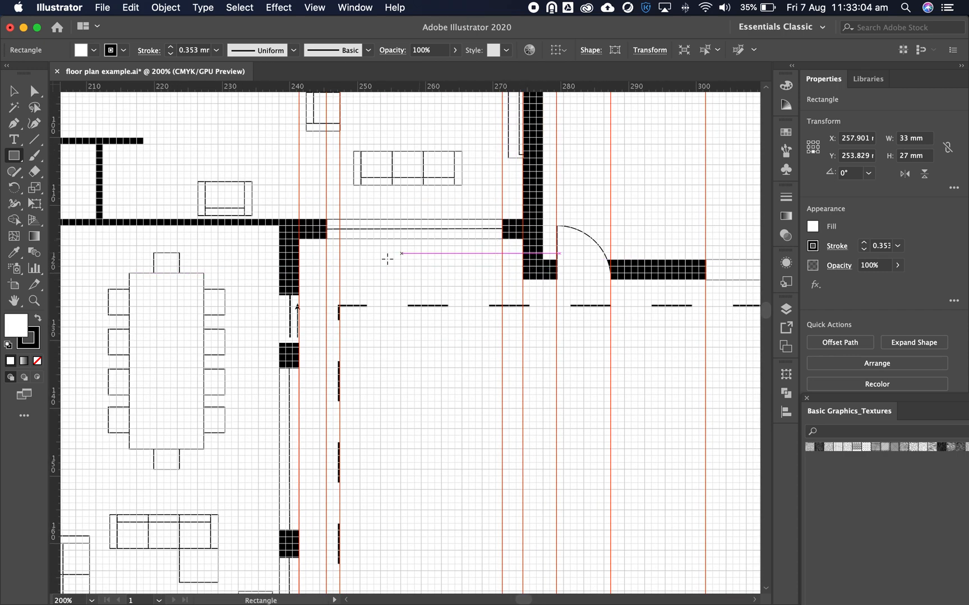
pyautogui.scroll(-2, 557, 315)
pyautogui.moveTo(556, 315); pyautogui.dragTo(533, 168)
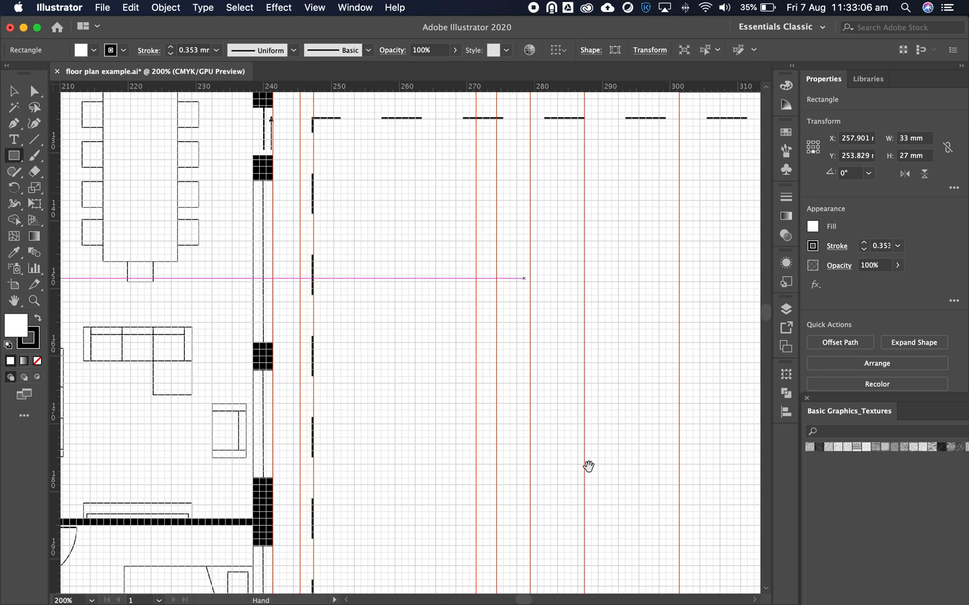
pyautogui.moveTo(588, 464); pyautogui.dragTo(484, 222)
pyautogui.moveTo(586, 381); pyautogui.dragTo(447, 224)
pyautogui.moveTo(507, 348); pyautogui.dragTo(492, 227)
pyautogui.moveTo(495, 316); pyautogui.dragTo(476, 316)
pyautogui.moveTo(288, 247); pyautogui.dragTo(397, 260)
pyautogui.moveTo(480, 224); pyautogui.dragTo(451, 465)
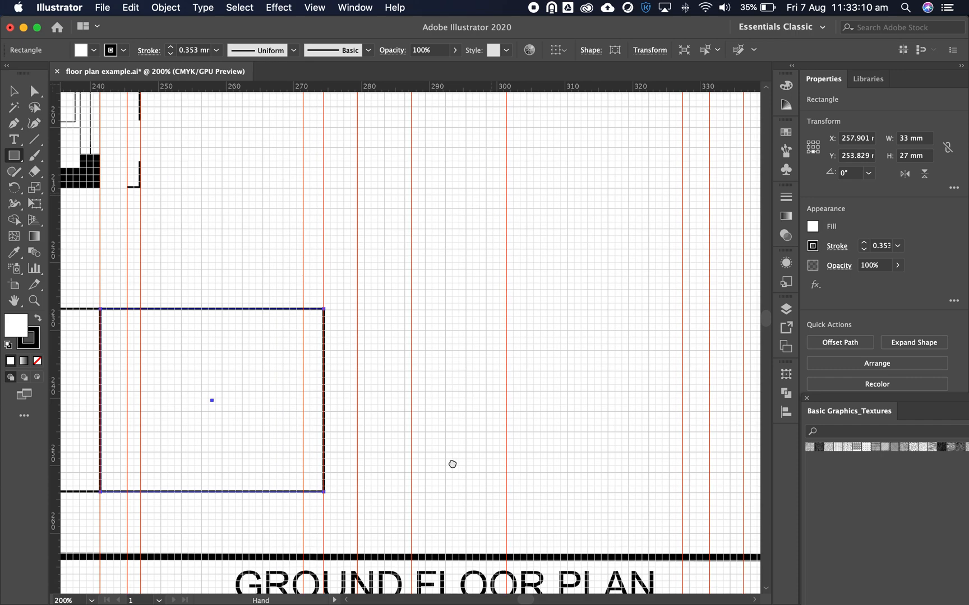
pyautogui.moveTo(516, 194); pyautogui.dragTo(497, 417)
pyautogui.moveTo(503, 256); pyautogui.dragTo(492, 520)
pyautogui.moveTo(500, 124); pyautogui.dragTo(492, 251)
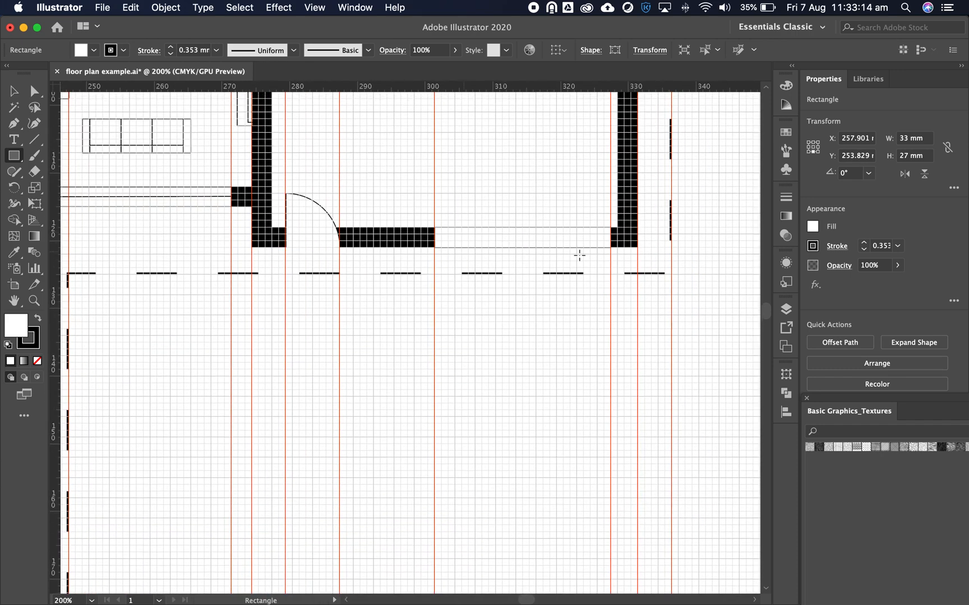
pyautogui.moveTo(458, 430); pyautogui.dragTo(450, 171)
pyautogui.moveTo(523, 472)
pyautogui.mouseDown()
pyautogui.moveTo(510, 359)
pyautogui.moveTo(482, 370)
pyautogui.mouseUp()
pyautogui.moveTo(506, 312); pyautogui.dragTo(505, 224)
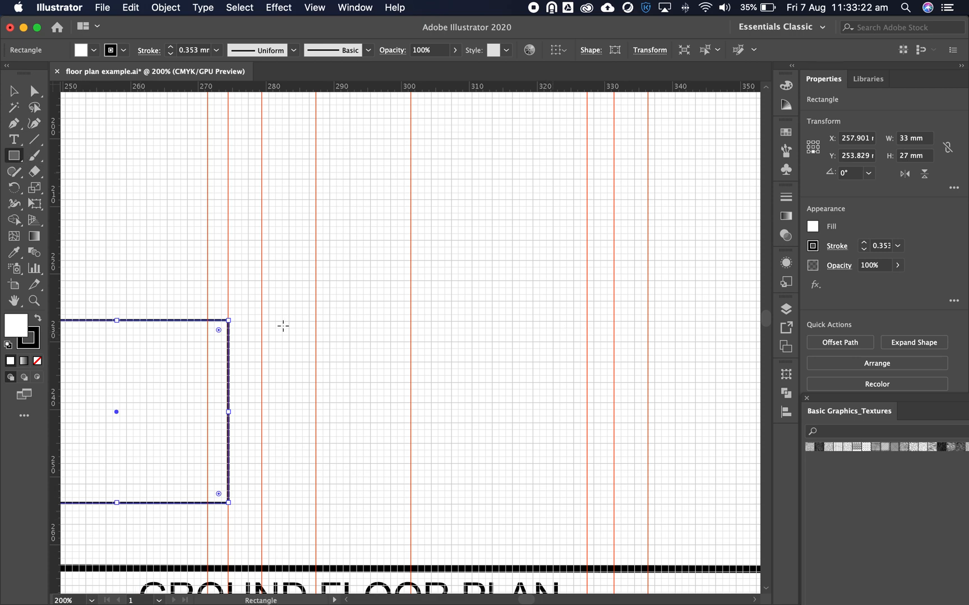
# Draw a 57 mm wide, 27 mm high rectangle from the second rectangle's edge to the garage's right outer wall guide.
pyautogui.click(14, 91)
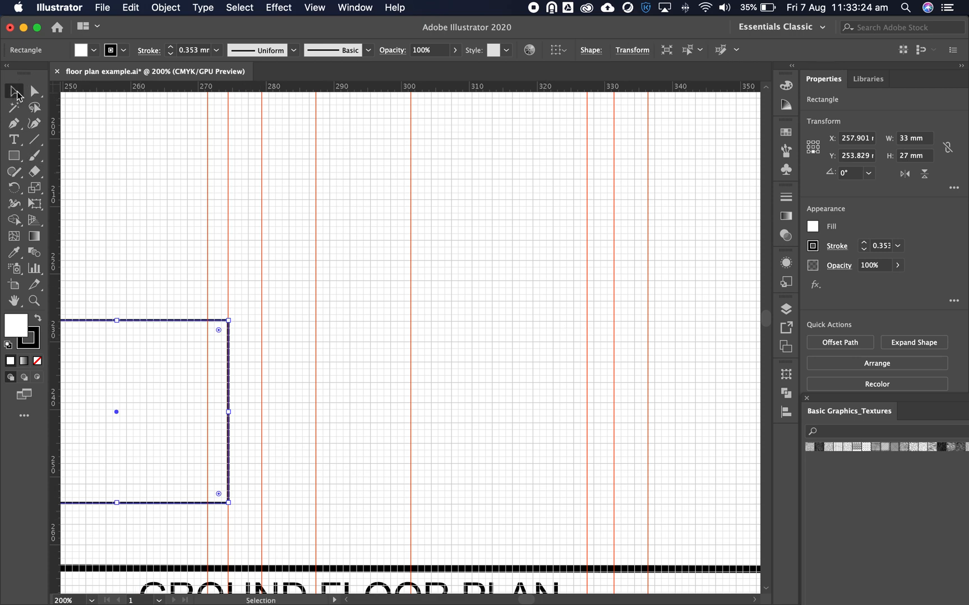
pyautogui.click(331, 389)
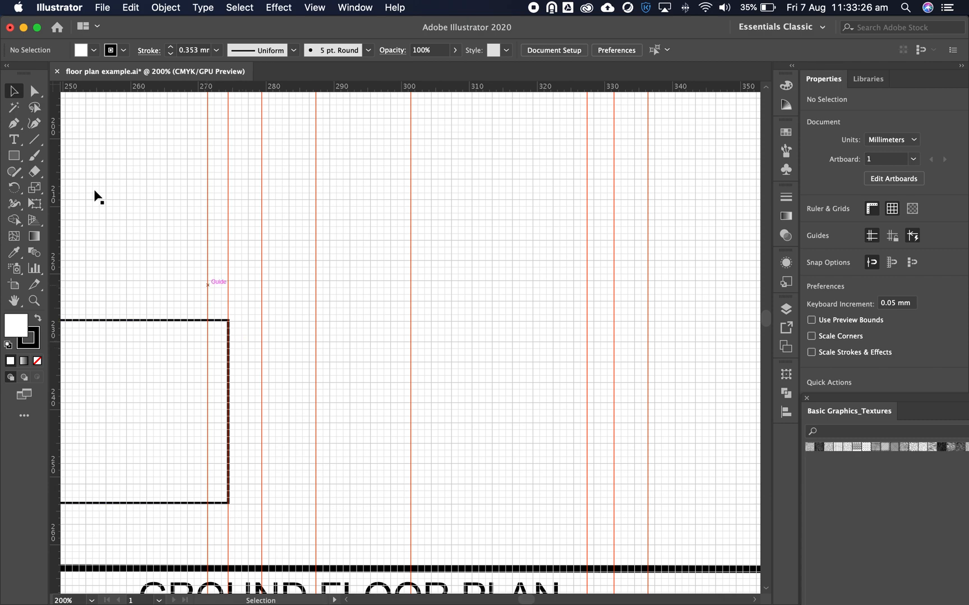
pyautogui.click(15, 157)
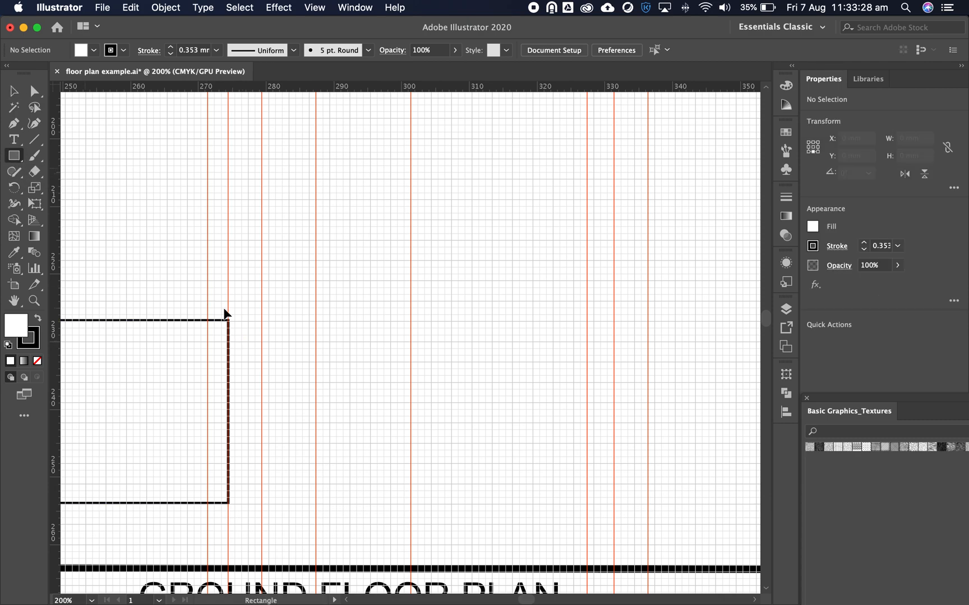
pyautogui.moveTo(228, 320); pyautogui.dragTo(615, 503)
# Draw a 26 mm wide, about 23 mm high rectangle between the garage window guides, just below the floor plan's dashed roof line.
pyautogui.scroll(5, 611, 281)
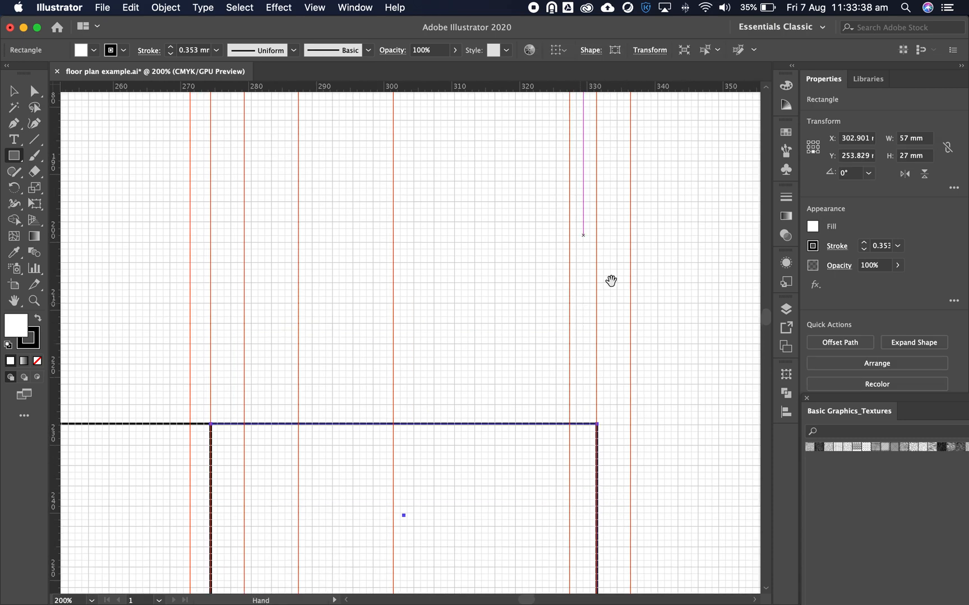
pyautogui.moveTo(630, 183); pyautogui.dragTo(617, 444)
pyautogui.moveTo(599, 178); pyautogui.dragTo(606, 286)
pyautogui.moveTo(422, 435); pyautogui.dragTo(457, 259)
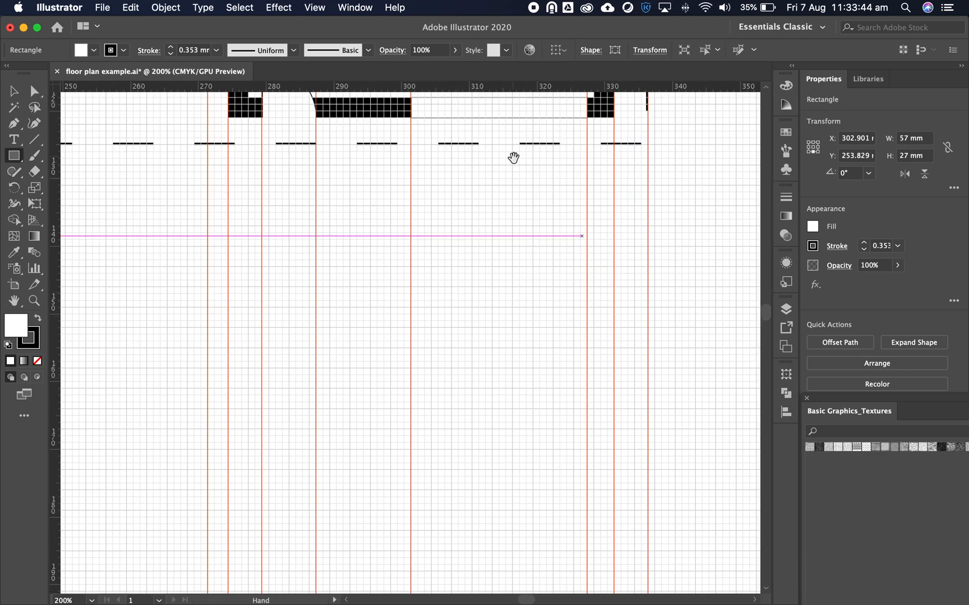
pyautogui.moveTo(411, 225); pyautogui.dragTo(587, 380)
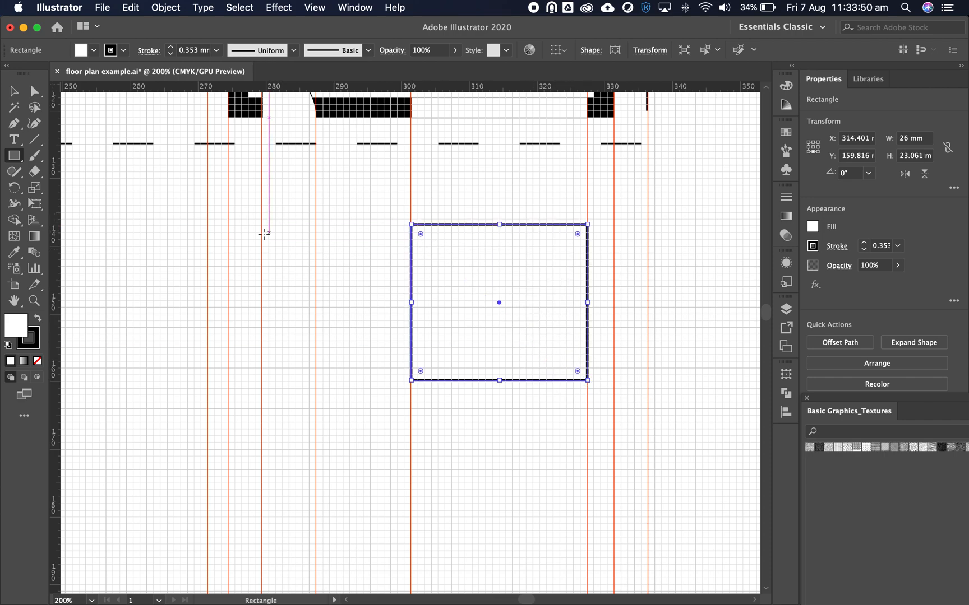
# Draw an 8 by about 23 mm rectangle between the garage door guides and a 26 by about 19 mm one between the neighbouring window's guides.
pyautogui.moveTo(262, 225); pyautogui.dragTo(317, 380)
pyautogui.moveTo(253, 247); pyautogui.dragTo(467, 325)
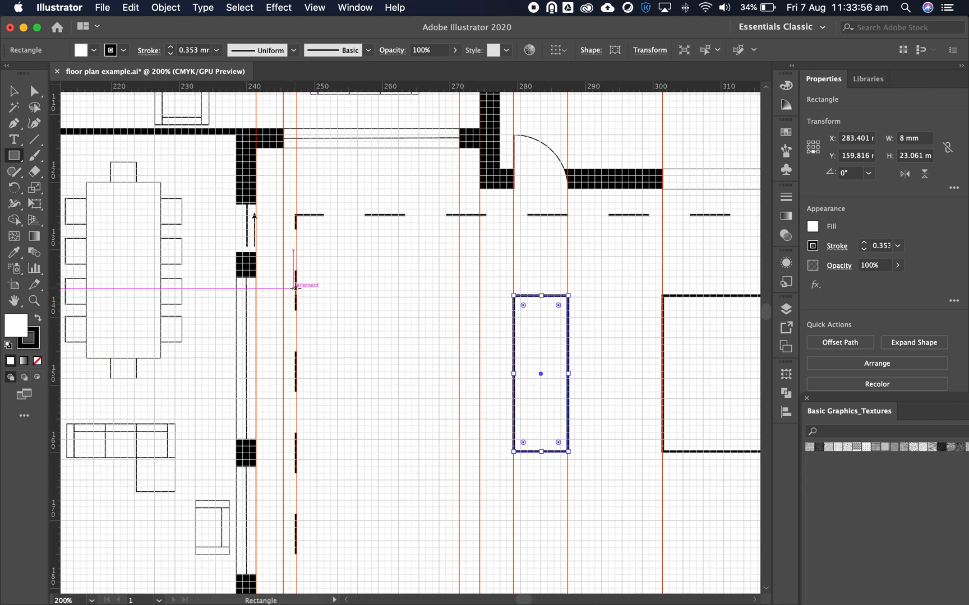
pyautogui.moveTo(345, 334); pyautogui.dragTo(460, 420)
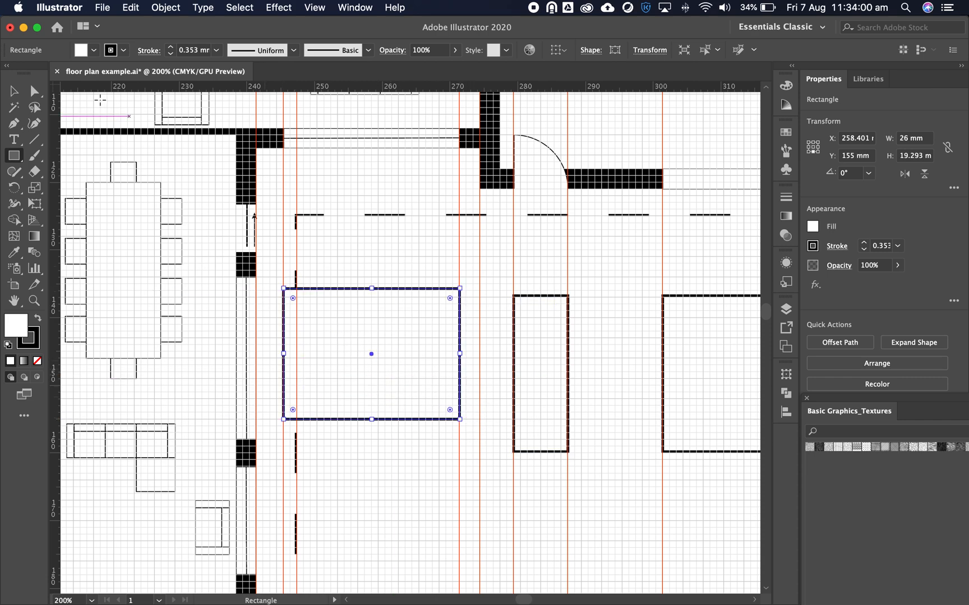
# Select the door and both window rectangles together and move them straight down onto the elevation's wall outlines.
pyautogui.click(14, 91)
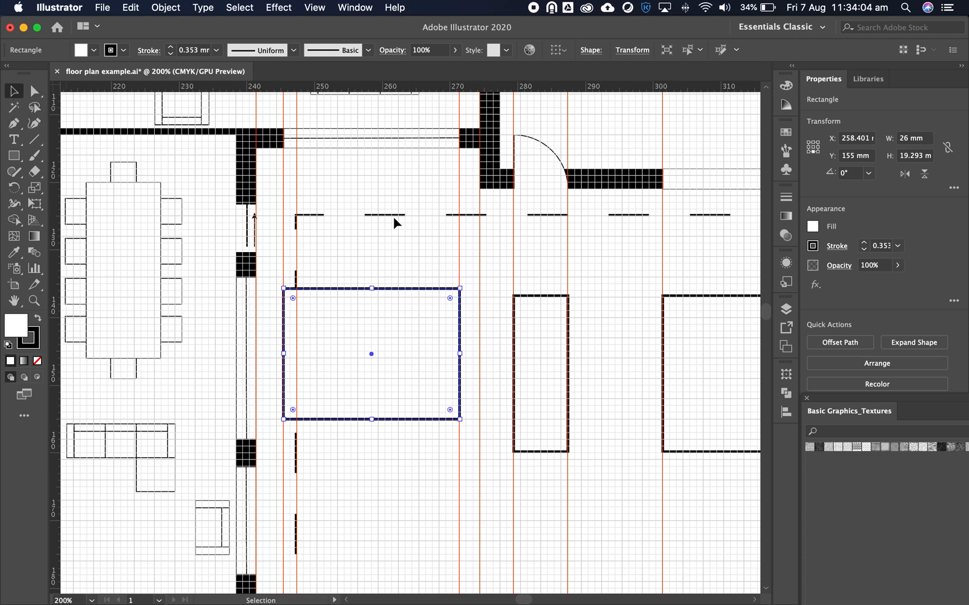
pyautogui.keyDown('shift'); pyautogui.click(537, 295); pyautogui.keyUp('shift')
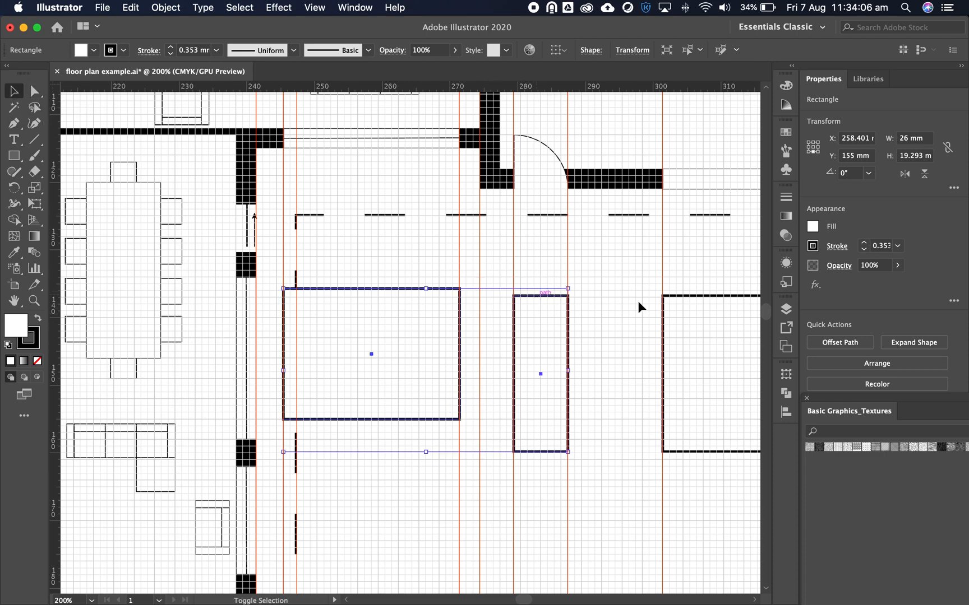
pyautogui.keyDown('shift'); pyautogui.click(675, 297); pyautogui.keyUp('shift')
pyautogui.press('space')
pyautogui.moveTo(699, 331); pyautogui.dragTo(422, 319)
pyautogui.moveTo(394, 372); pyautogui.dragTo(447, 229)
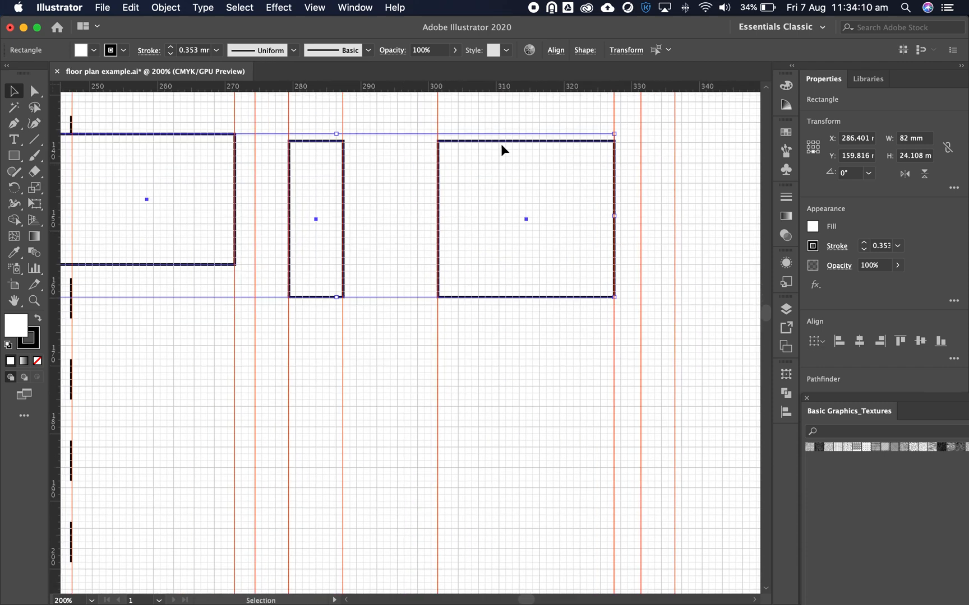
pyautogui.moveTo(527, 219); pyautogui.dragTo(576, 532)
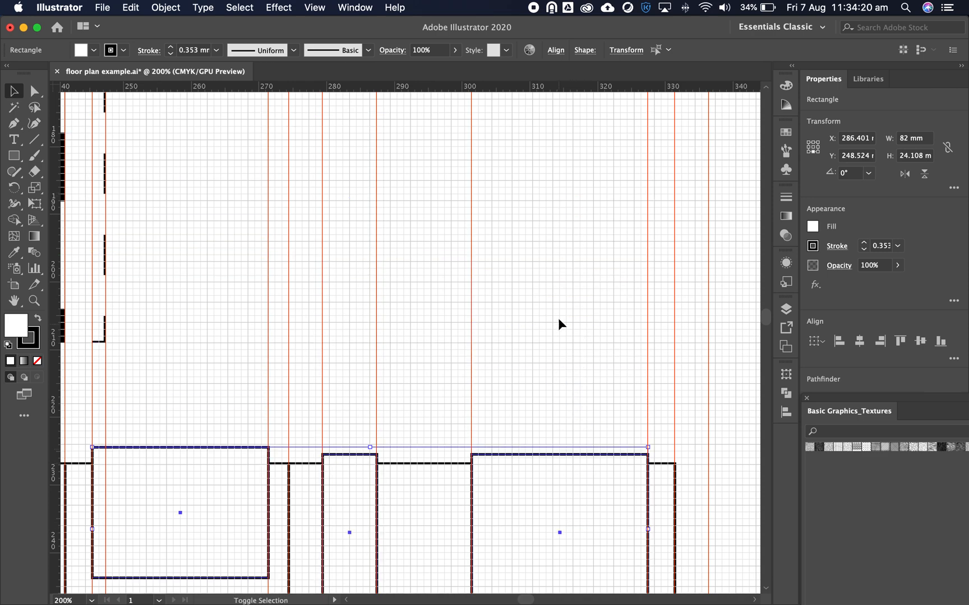
# Align the bottom edges of the door and both window rectangles on the elevation.
pyautogui.moveTo(506, 335); pyautogui.dragTo(530, 199)
pyautogui.moveTo(333, 277); pyautogui.dragTo(356, 259)
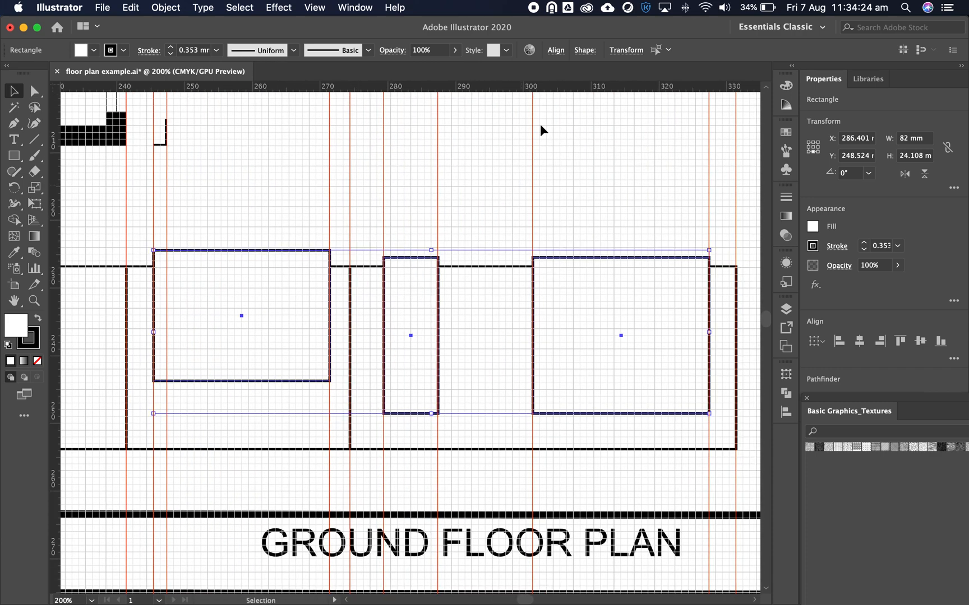
pyautogui.click(556, 52)
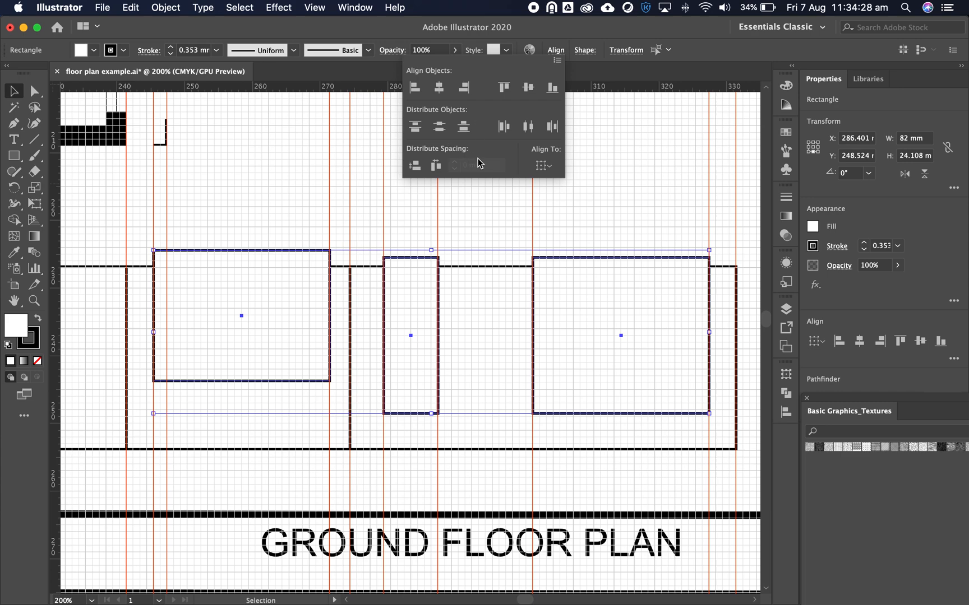
pyautogui.click(553, 88)
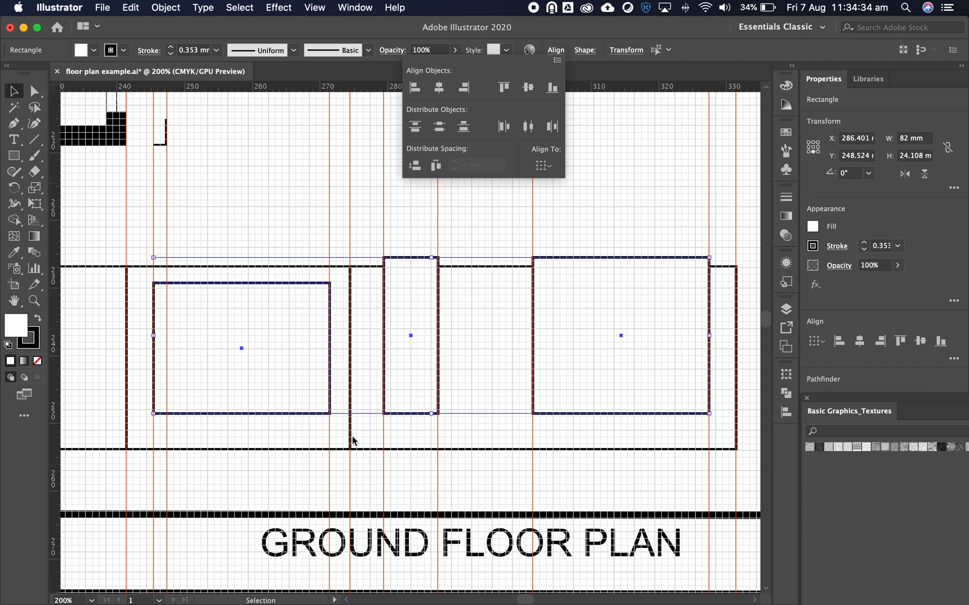
# Move the door and both window rectangles straight down until their bottoms sit on the wall base line, leaving nothing selected.
pyautogui.keyDown('shift'); pyautogui.click(410, 426); pyautogui.keyUp('shift')
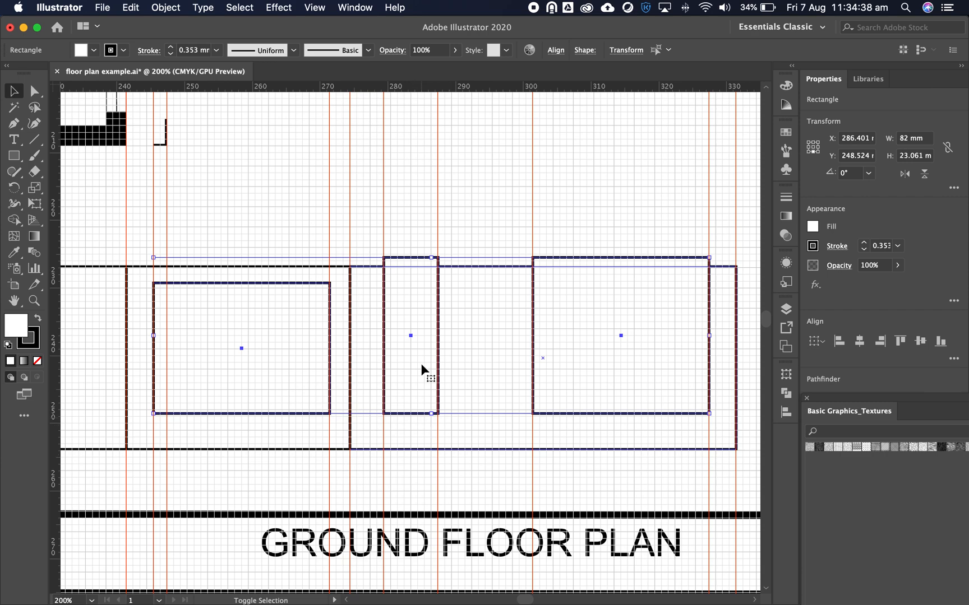
pyautogui.moveTo(440, 402); pyautogui.dragTo(442, 416)
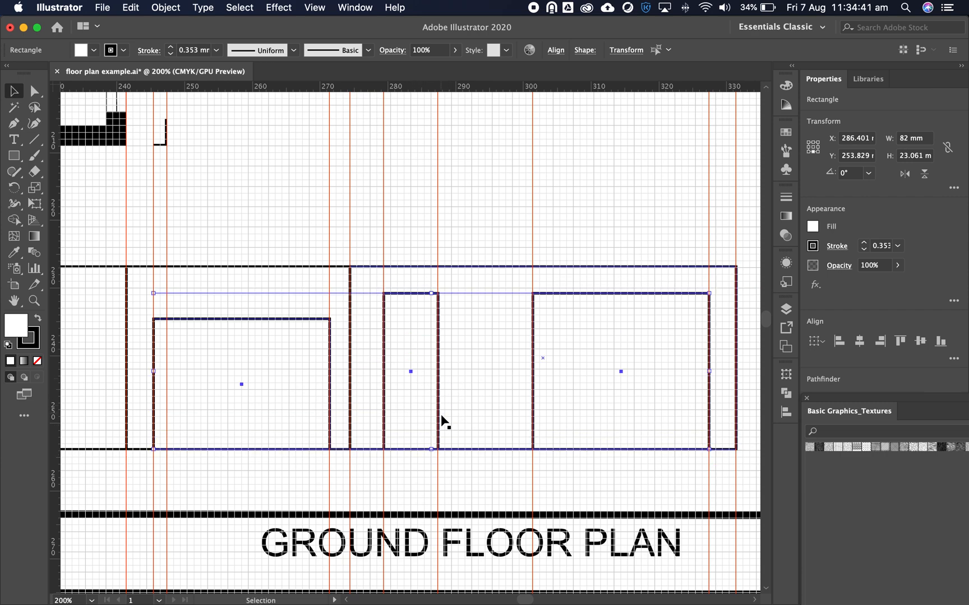
pyautogui.click(469, 391)
pyautogui.click(477, 243)
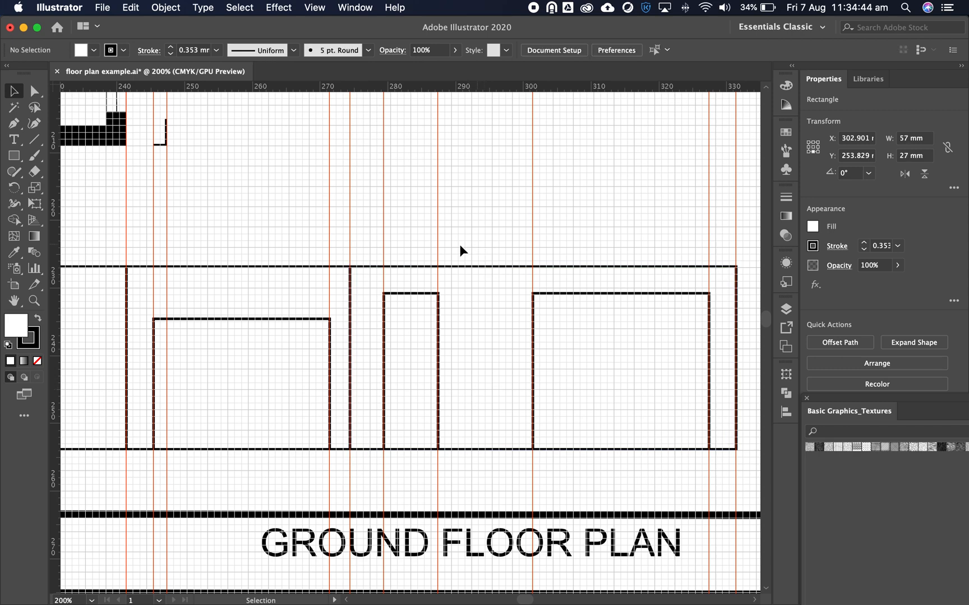
# Set the door rectangle's height to 20 mm, keeping its base on the ground line.
pyautogui.click(311, 320)
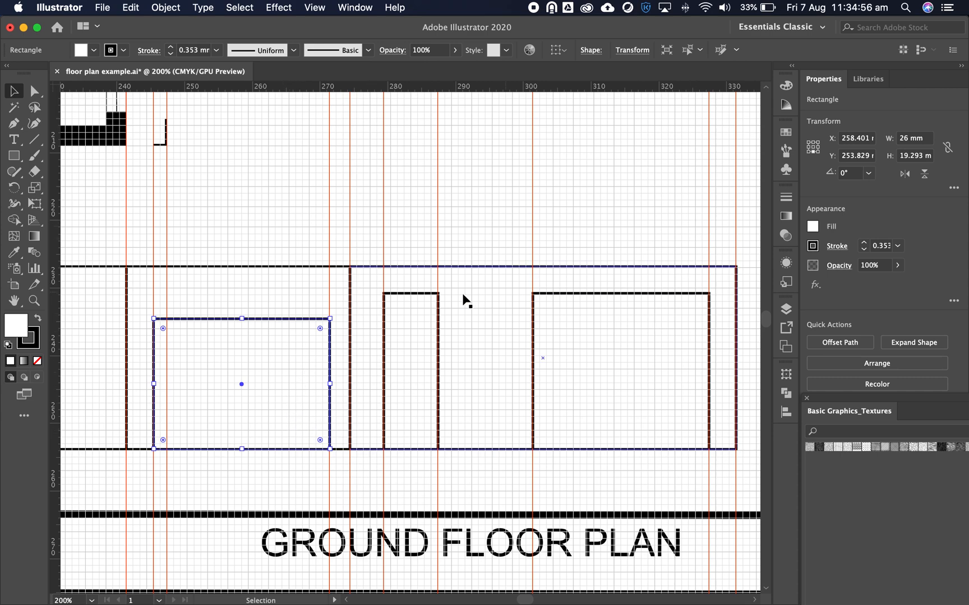
pyautogui.click(414, 295)
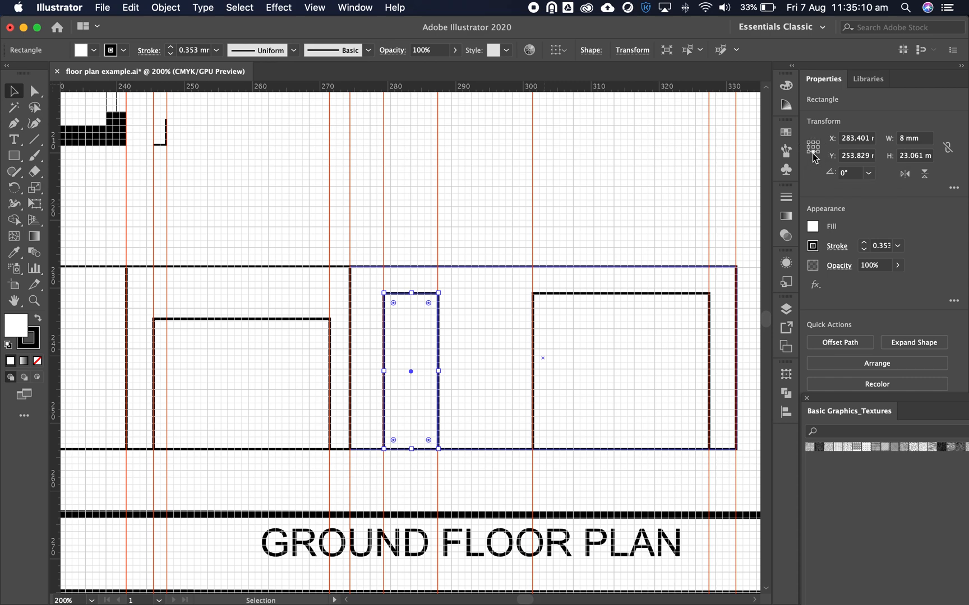
pyautogui.click(921, 157)
pyautogui.write('2')
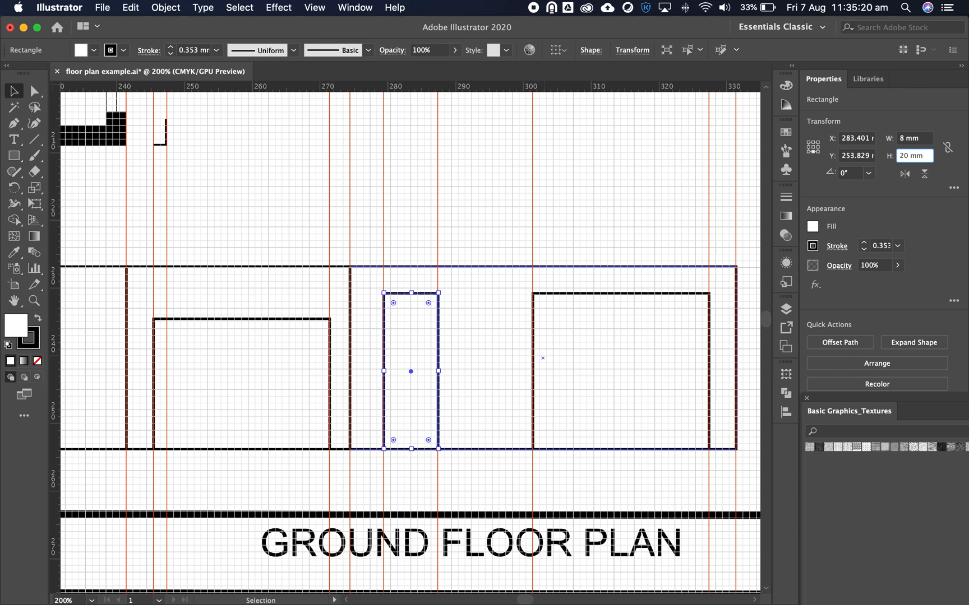
pyautogui.press('Return')
pyautogui.click(494, 330)
pyautogui.click(465, 227)
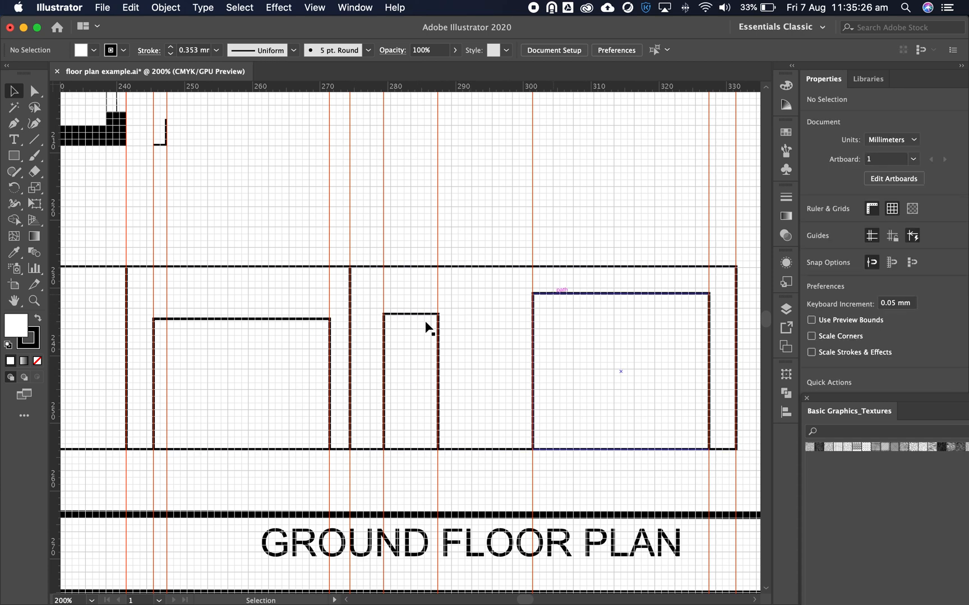
# Resize both window rectangles to 20 mm high by bringing their top edges level with the door's head.
pyautogui.click(557, 294)
pyautogui.moveTo(620, 292); pyautogui.dragTo(619, 314)
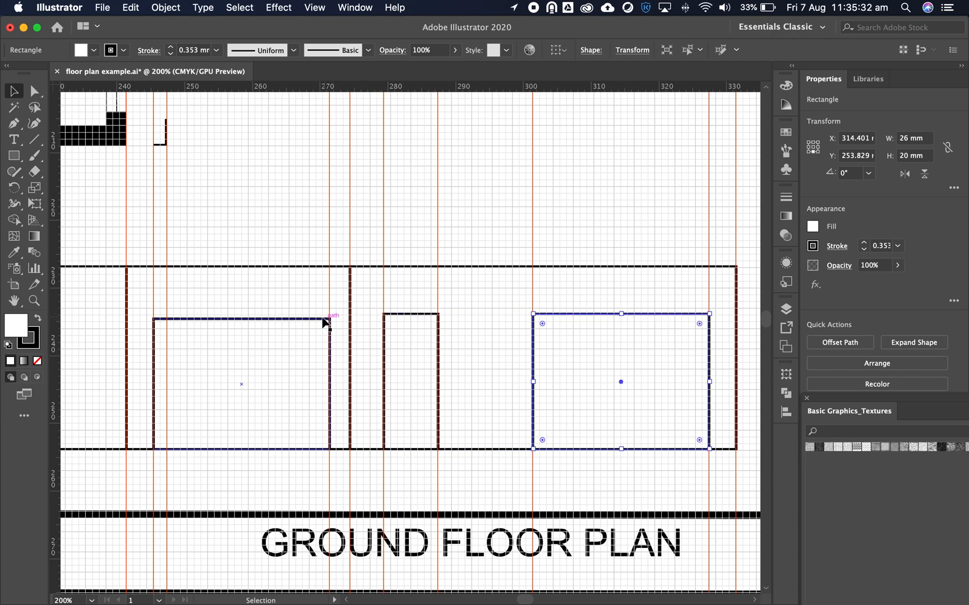
pyautogui.click(251, 320)
pyautogui.moveTo(242, 319); pyautogui.dragTo(243, 314)
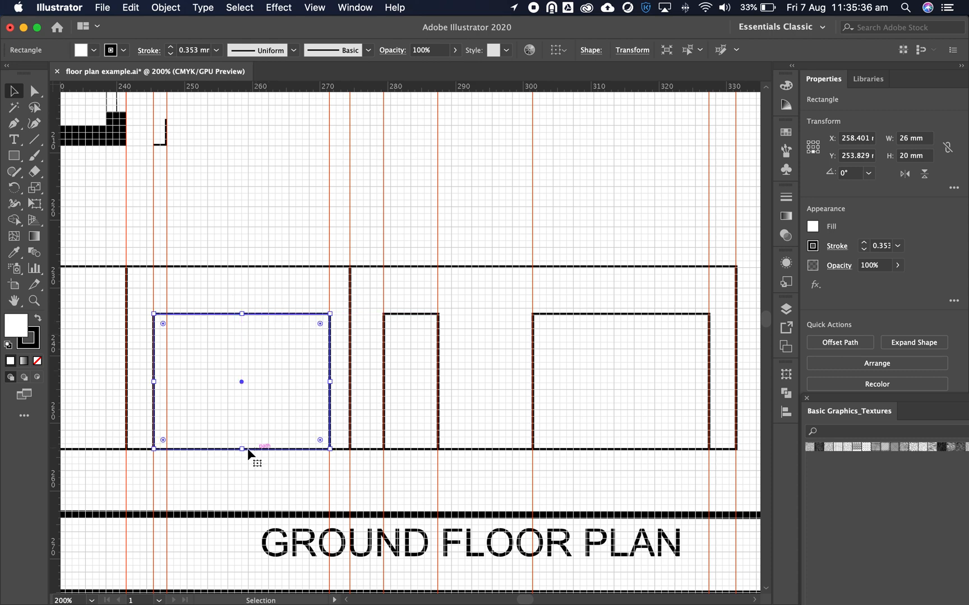
# Raise the bottom edge of the window beside the door above the base line, with Snap to Grid turned on.
pyautogui.moveTo(242, 449); pyautogui.dragTo(243, 426)
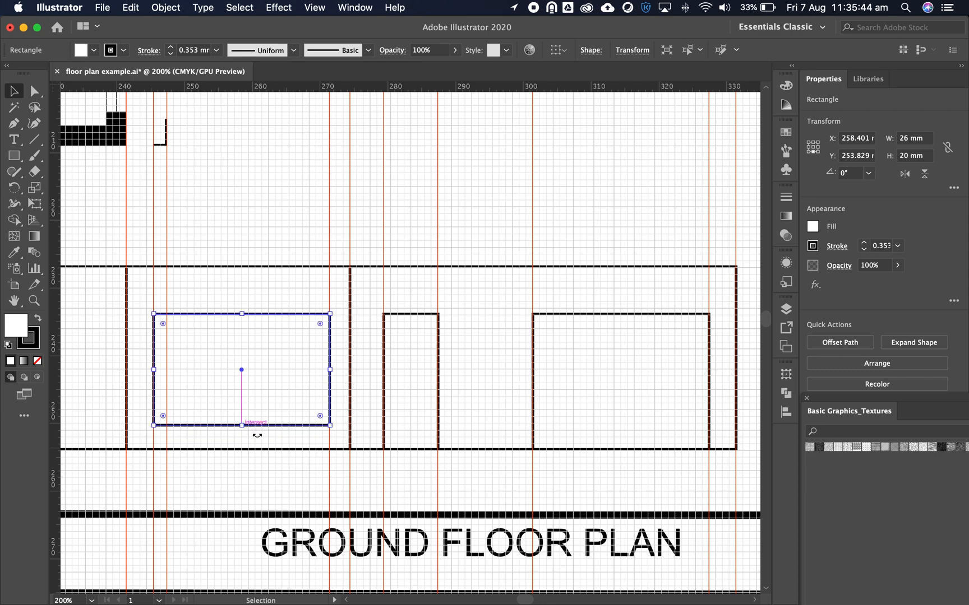
pyautogui.click(311, 9)
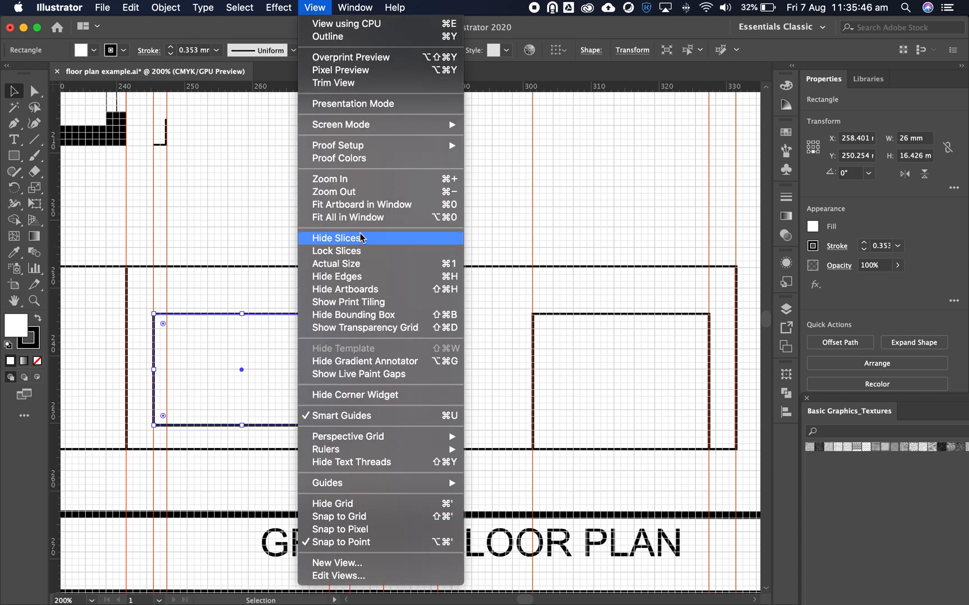
pyautogui.click(360, 517)
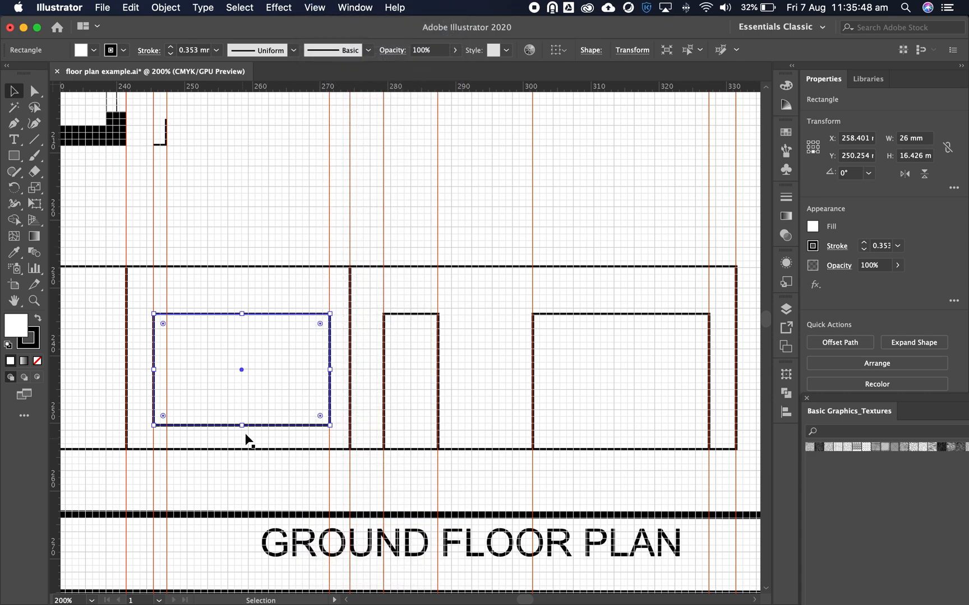
pyautogui.moveTo(243, 427); pyautogui.dragTo(244, 430)
pyautogui.click(304, 443)
pyautogui.click(316, 460)
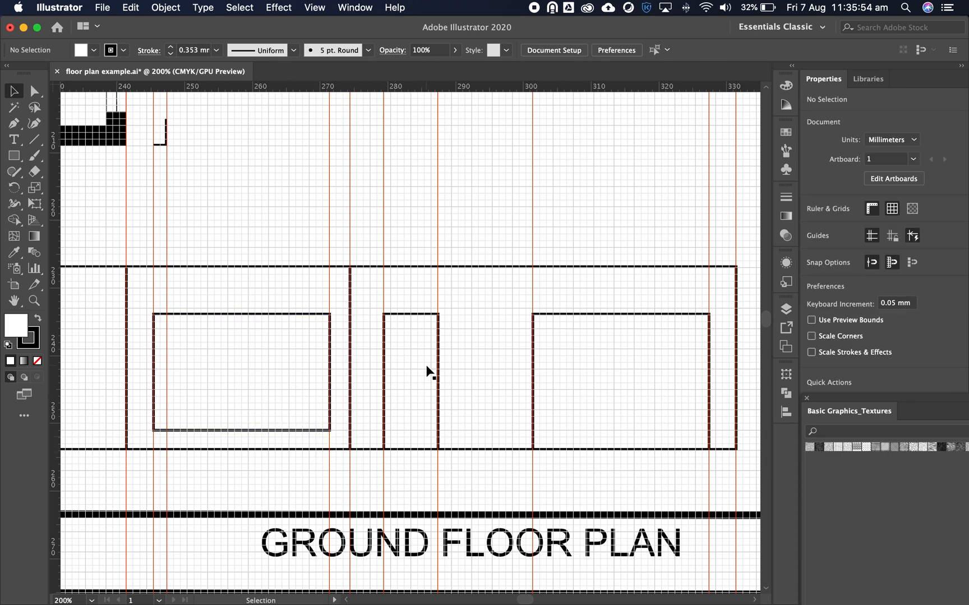
# Draw a 174 mm wide, 12 mm high rectangle on top of the walls, spanning the whole elevation.
pyautogui.moveTo(303, 373); pyautogui.dragTo(629, 371)
pyautogui.moveTo(461, 367); pyautogui.dragTo(688, 394)
pyautogui.press('z')
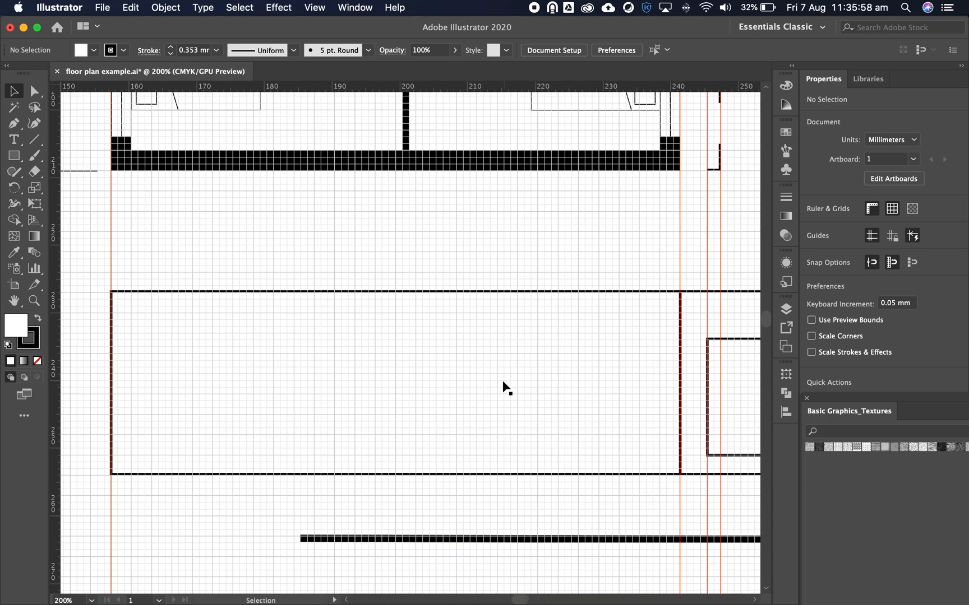
pyautogui.keyDown('alt'); pyautogui.click(500, 384); pyautogui.keyUp('alt')
pyautogui.scroll(-3, 541, 394)
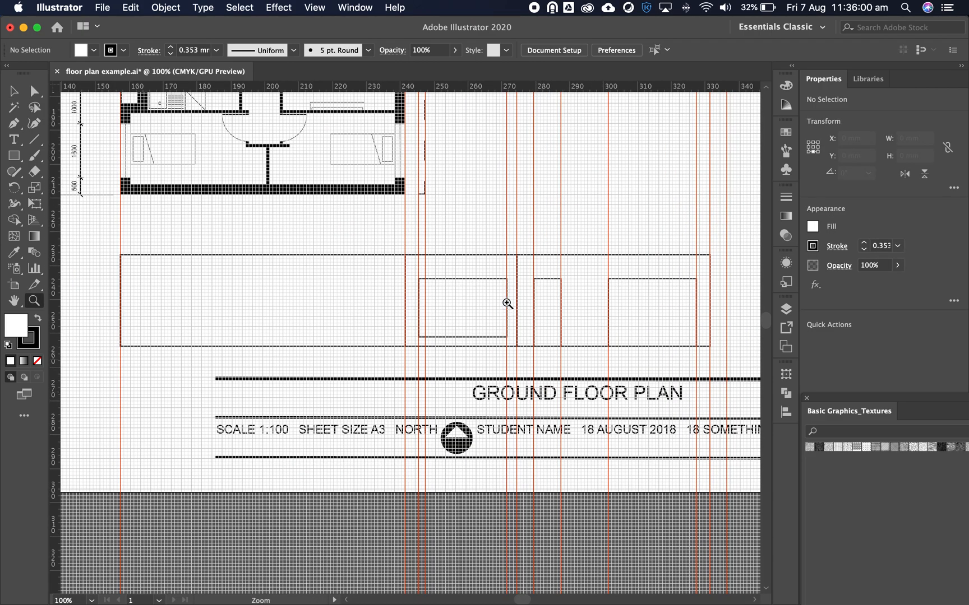
pyautogui.scroll(5, 502, 219)
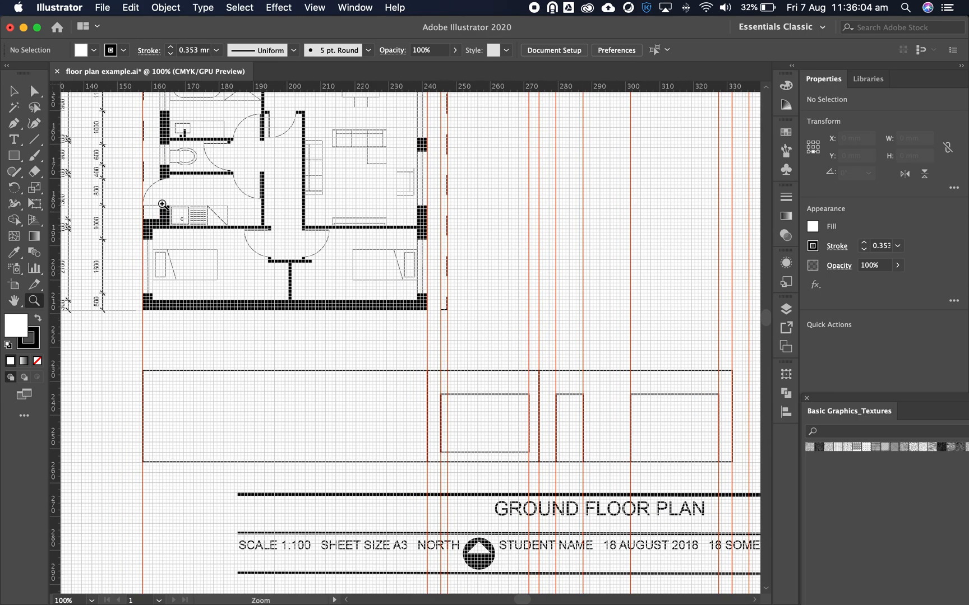
pyautogui.click(14, 155)
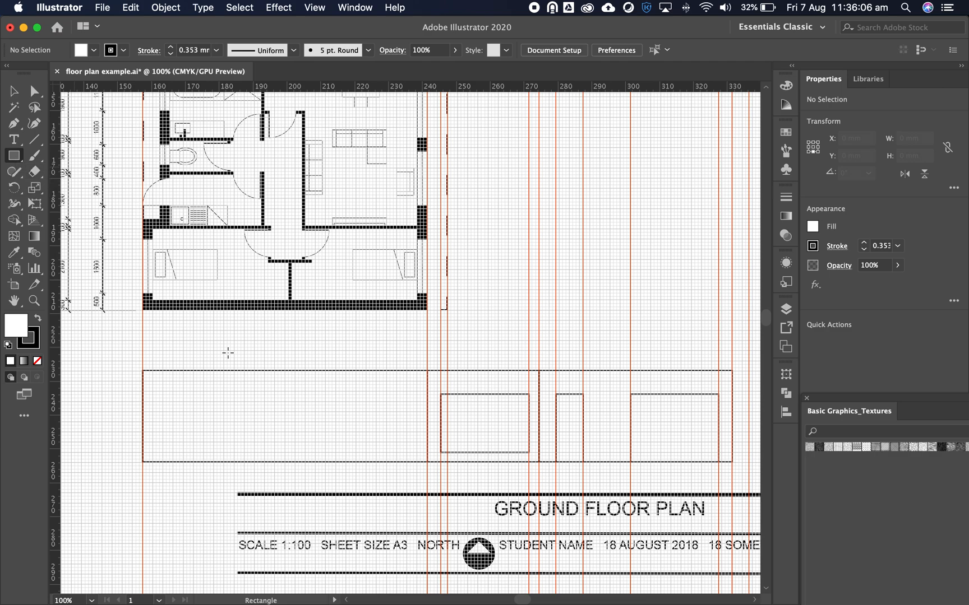
pyautogui.moveTo(141, 370); pyautogui.dragTo(731, 331)
pyautogui.scroll(-1, 751, 303)
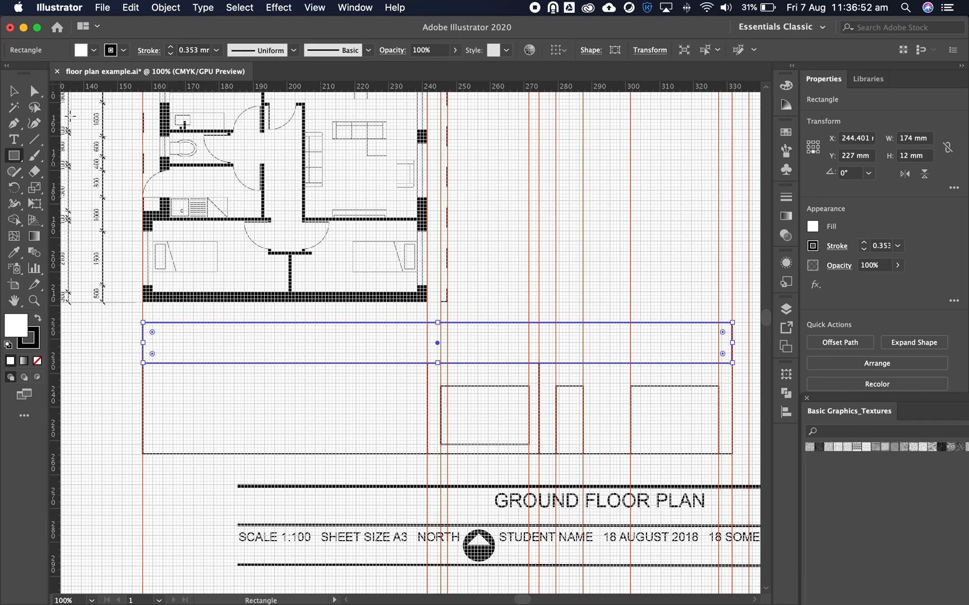
# Shorten the roof rectangle to 90 mm wide, ending at the roof overhang guide, and place a vertical guide through its centre.
pyautogui.click(22, 96)
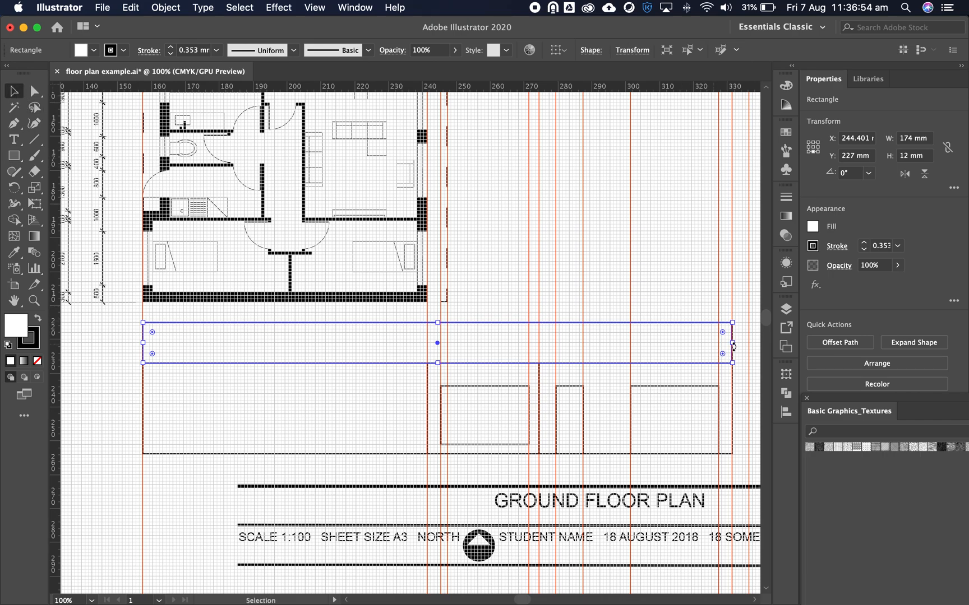
pyautogui.moveTo(733, 344); pyautogui.dragTo(448, 340)
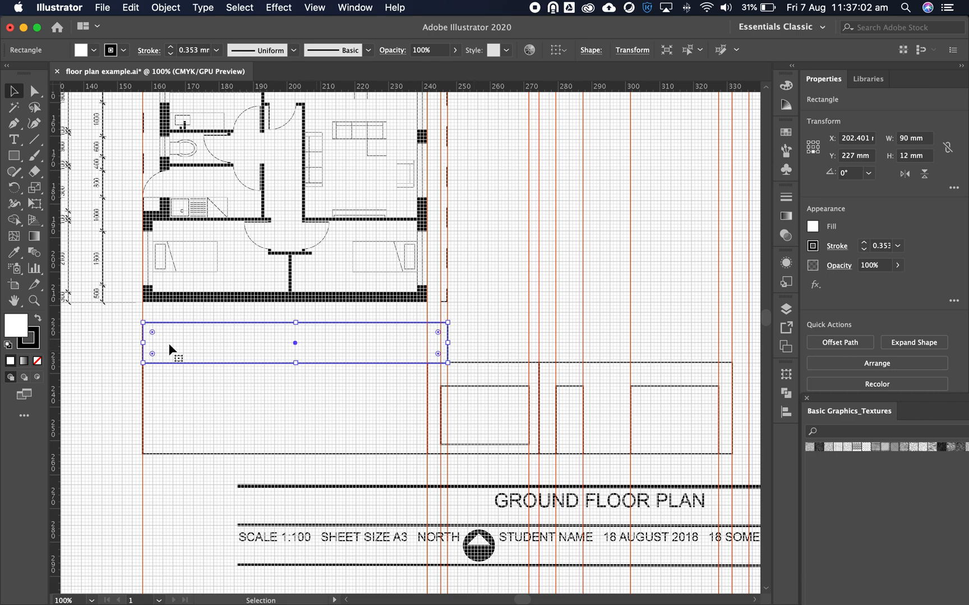
pyautogui.moveTo(55, 361); pyautogui.dragTo(295, 341)
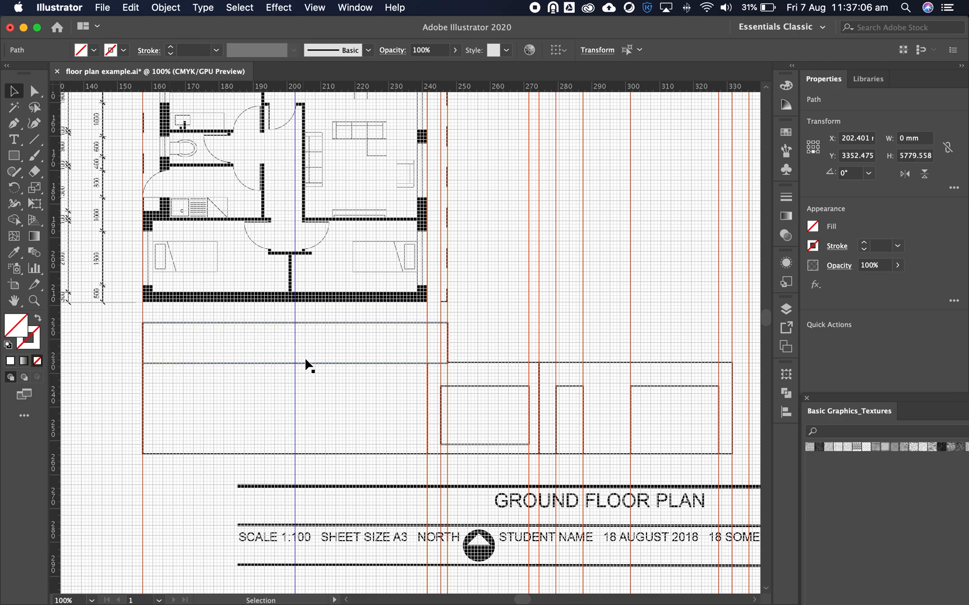
# Add an anchor point to the roof rectangle's top edge where the centre guide crosses it.
pyautogui.click(311, 324)
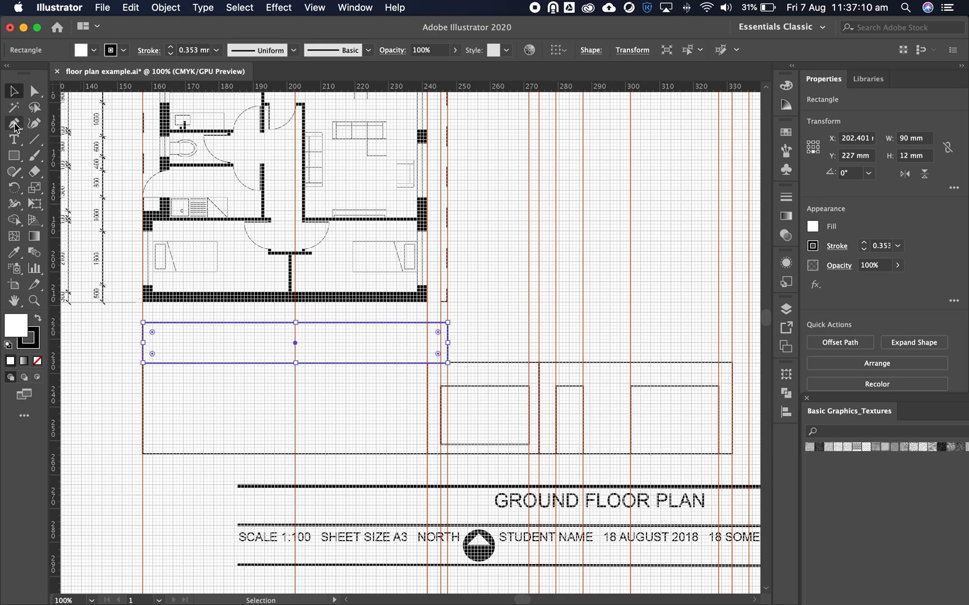
pyautogui.moveTo(13, 124); pyautogui.dragTo(47, 142)
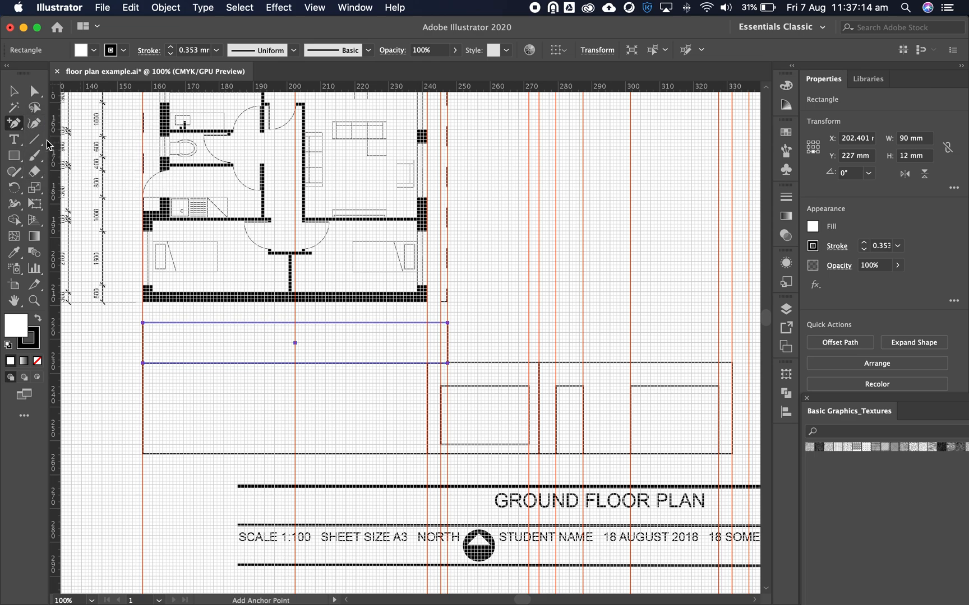
pyautogui.click(295, 323)
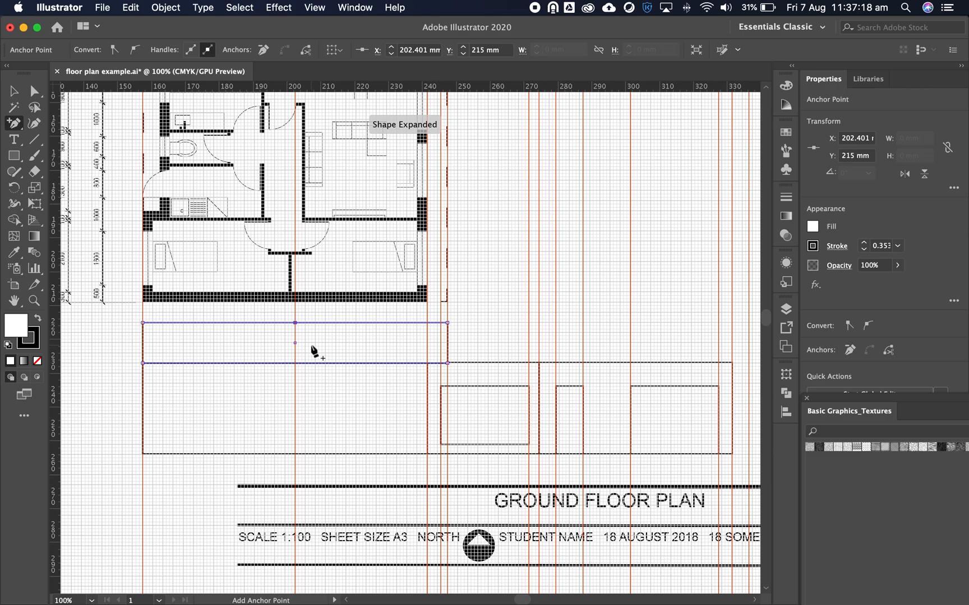
# Delete the roof rectangle's two upper corner anchor points to leave a triangular gable, and deselect it.
pyautogui.click(395, 353)
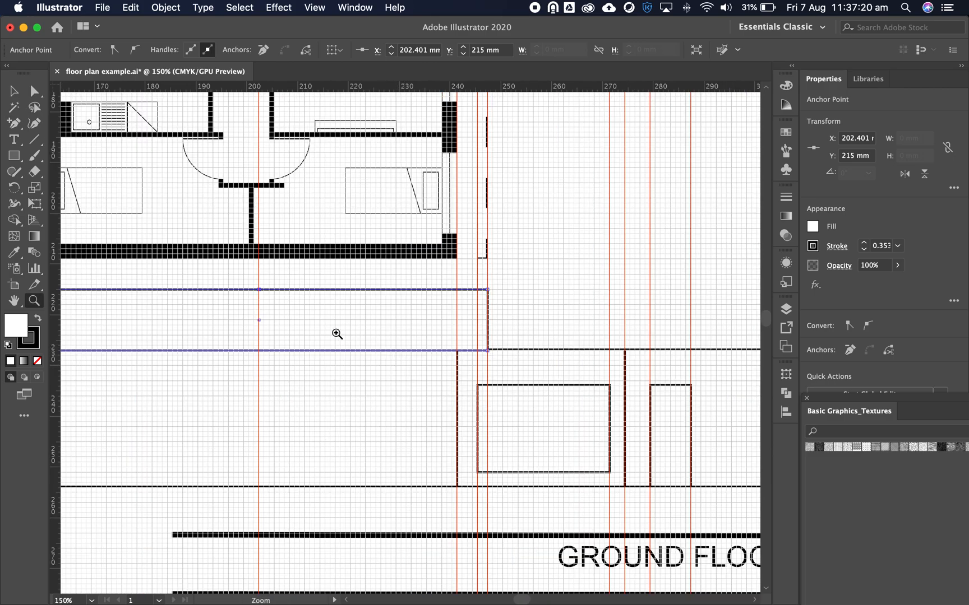
pyautogui.click(318, 320)
pyautogui.moveTo(357, 338); pyautogui.dragTo(433, 297)
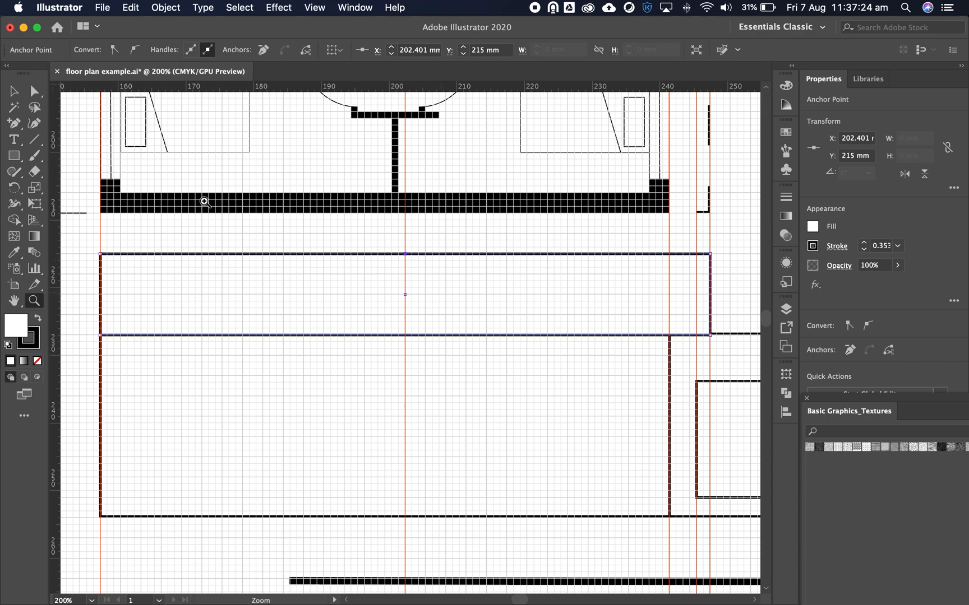
pyautogui.moveTo(16, 129); pyautogui.dragTo(49, 160)
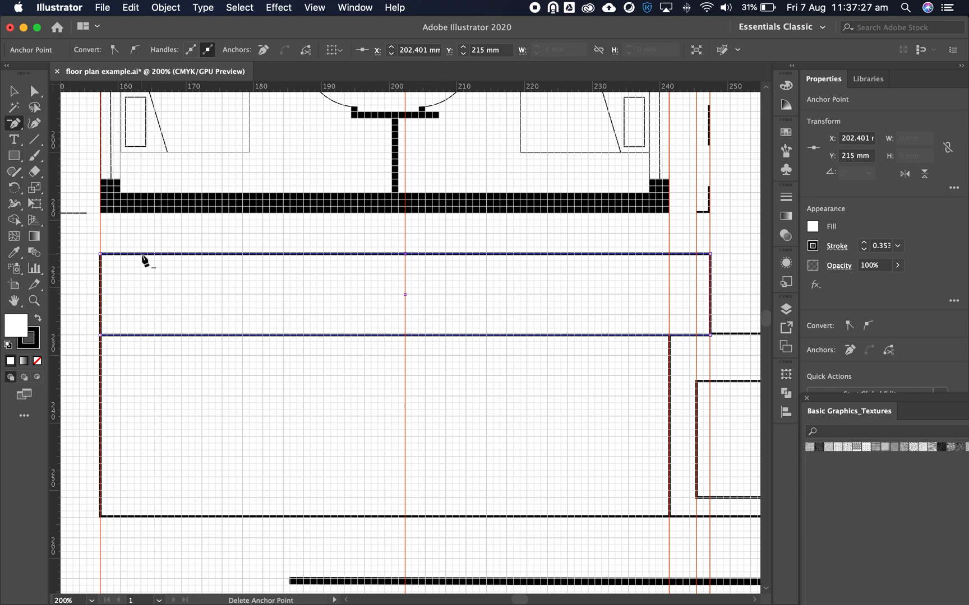
pyautogui.click(101, 254)
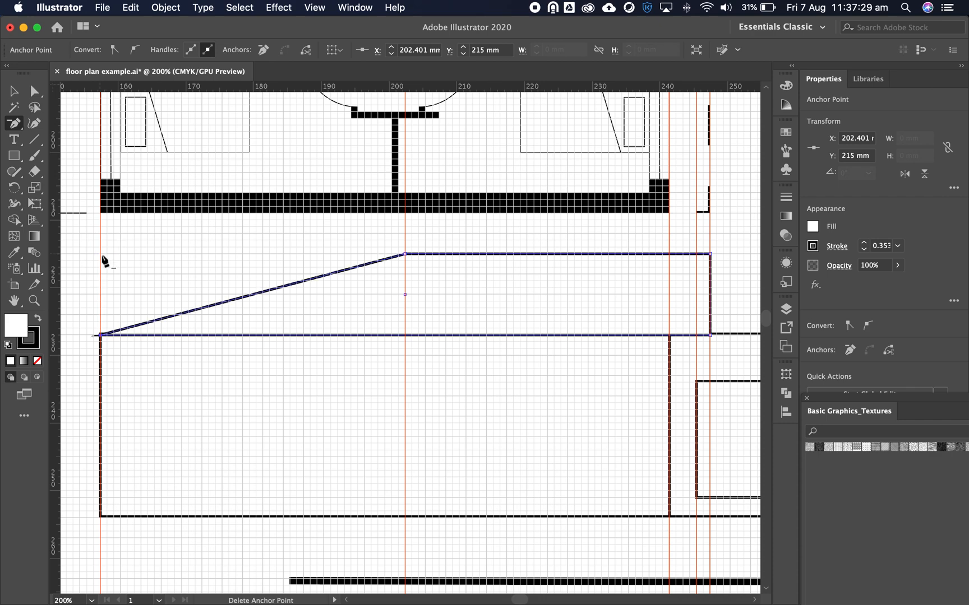
pyautogui.click(708, 255)
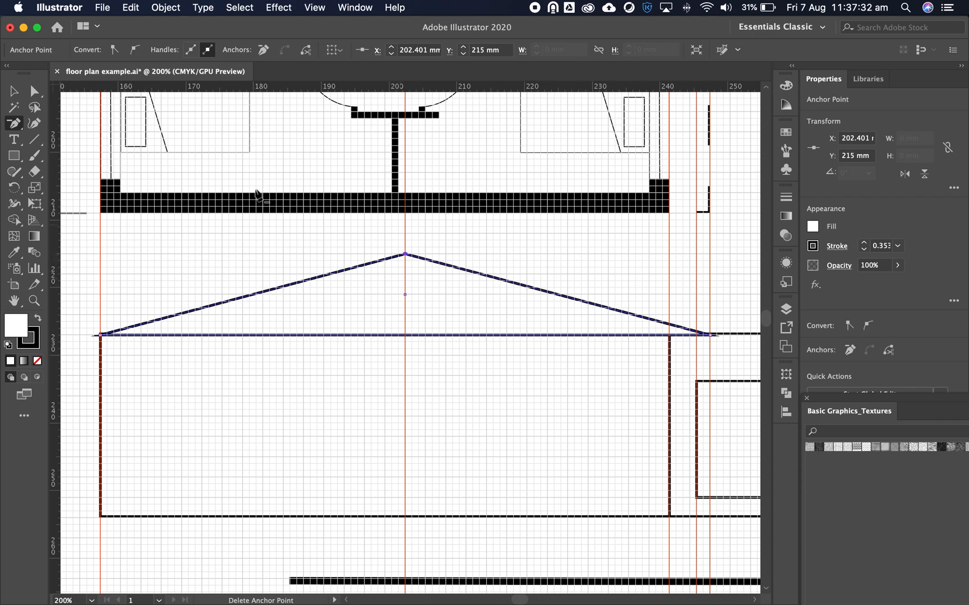
pyautogui.click(13, 90)
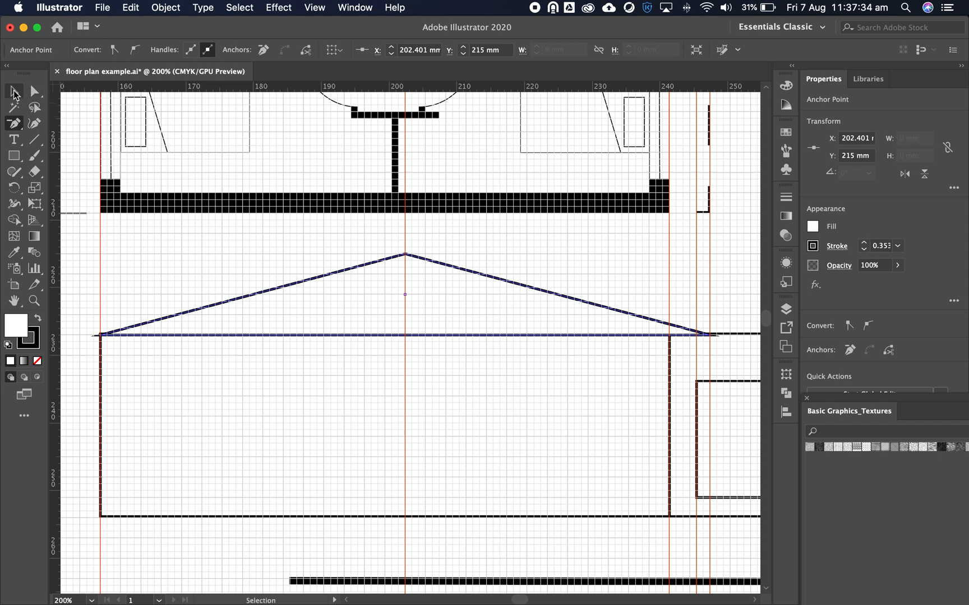
pyautogui.click(164, 276)
pyautogui.press('space')
pyautogui.moveTo(656, 268); pyautogui.dragTo(391, 261)
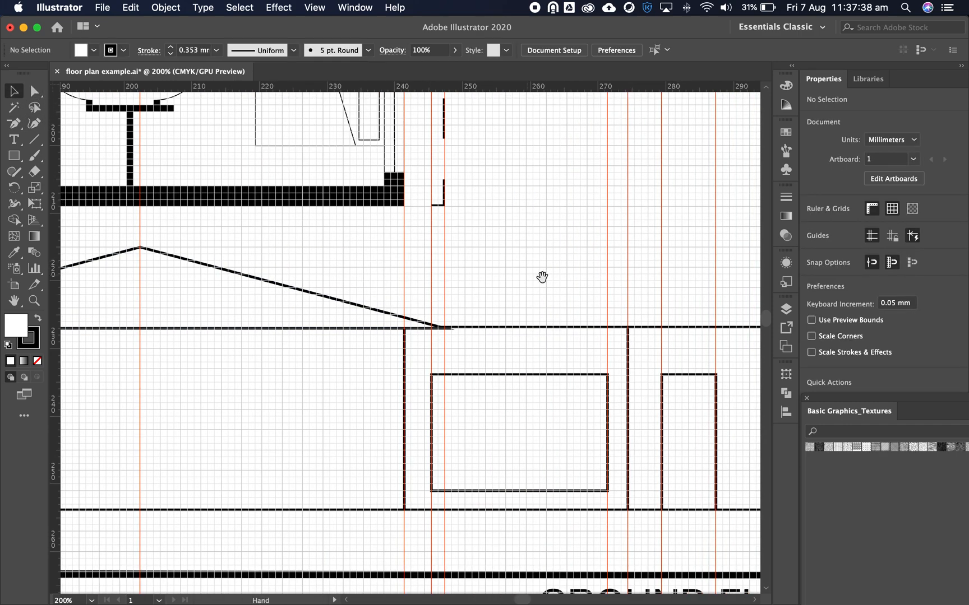
pyautogui.moveTo(645, 290); pyautogui.dragTo(624, 278)
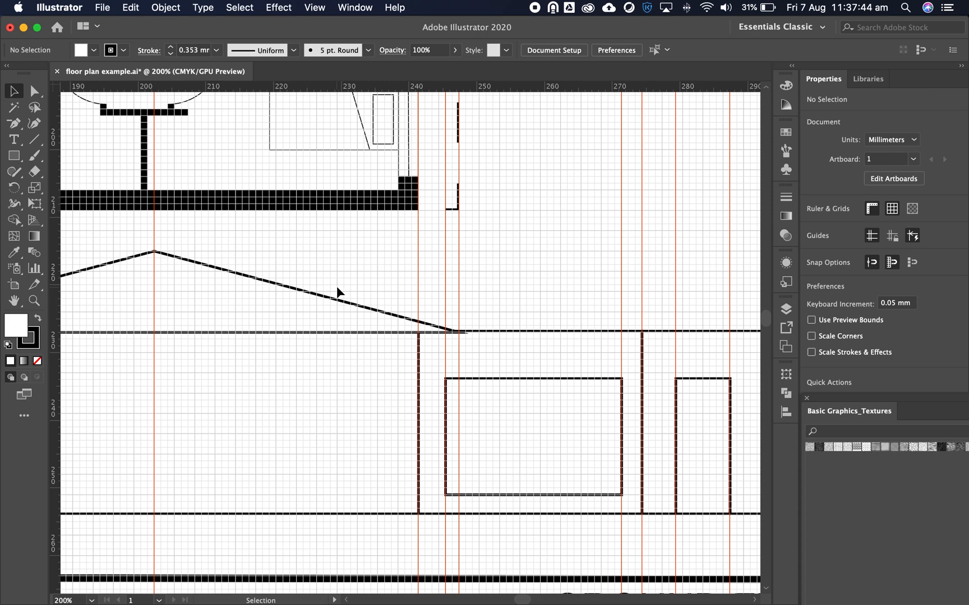
# Duplicate the roof gable sideways and align the copy's outer corner with the far roof overhang guide, then deselect it.
pyautogui.click(236, 274)
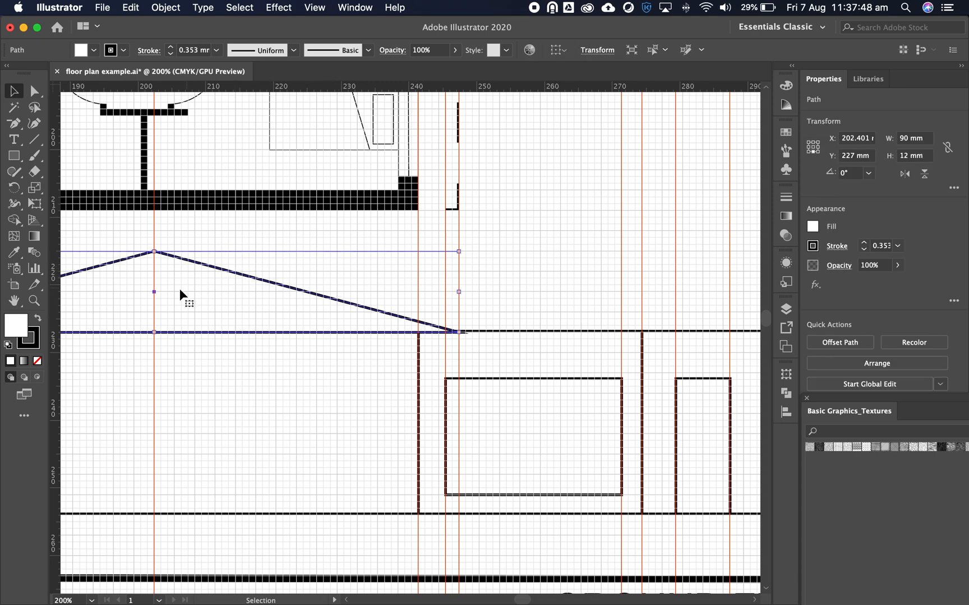
pyautogui.click(155, 292)
pyautogui.moveTo(154, 291); pyautogui.dragTo(518, 303)
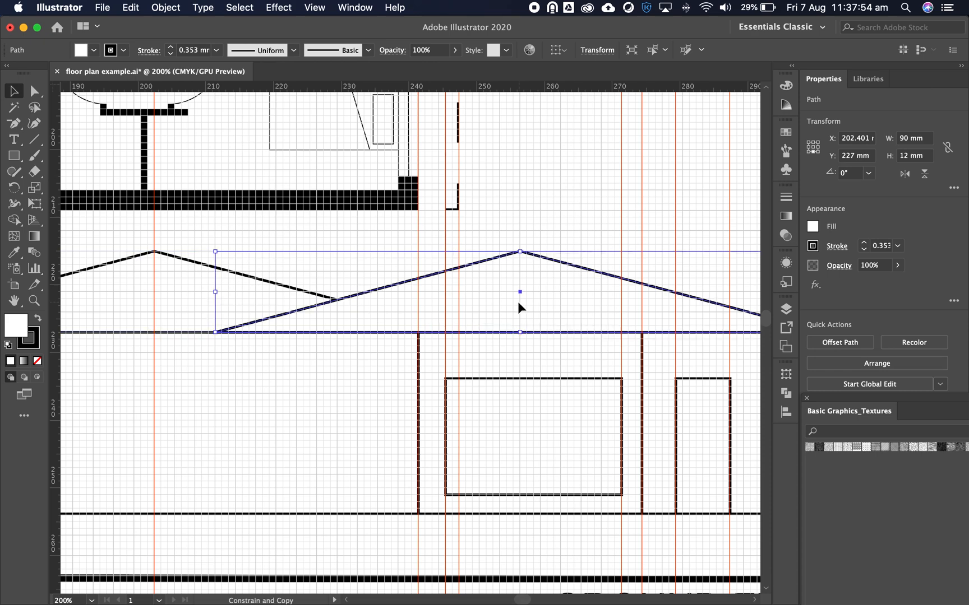
pyautogui.moveTo(619, 297); pyautogui.dragTo(276, 296)
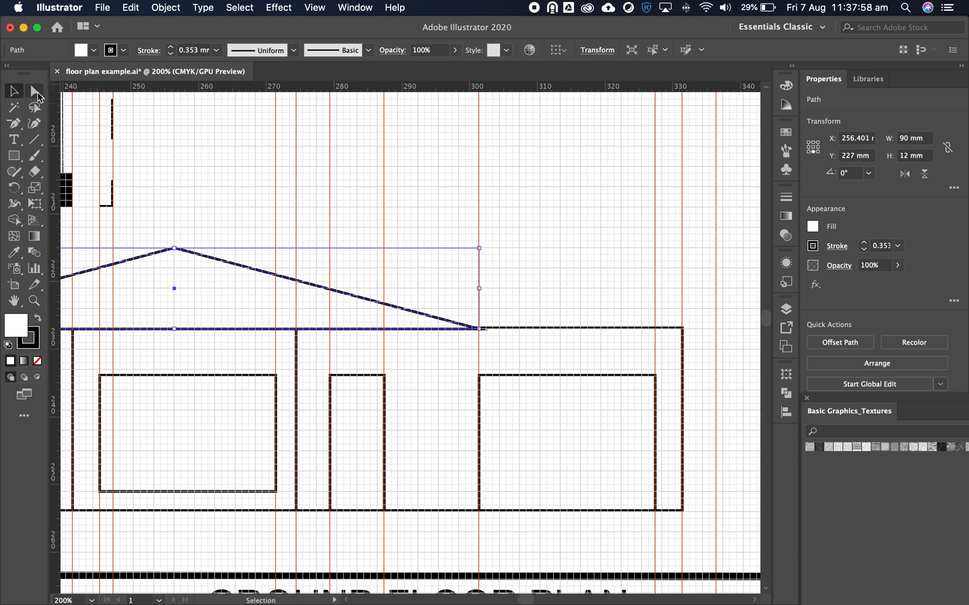
pyautogui.click(36, 92)
pyautogui.moveTo(478, 329); pyautogui.dragTo(717, 332)
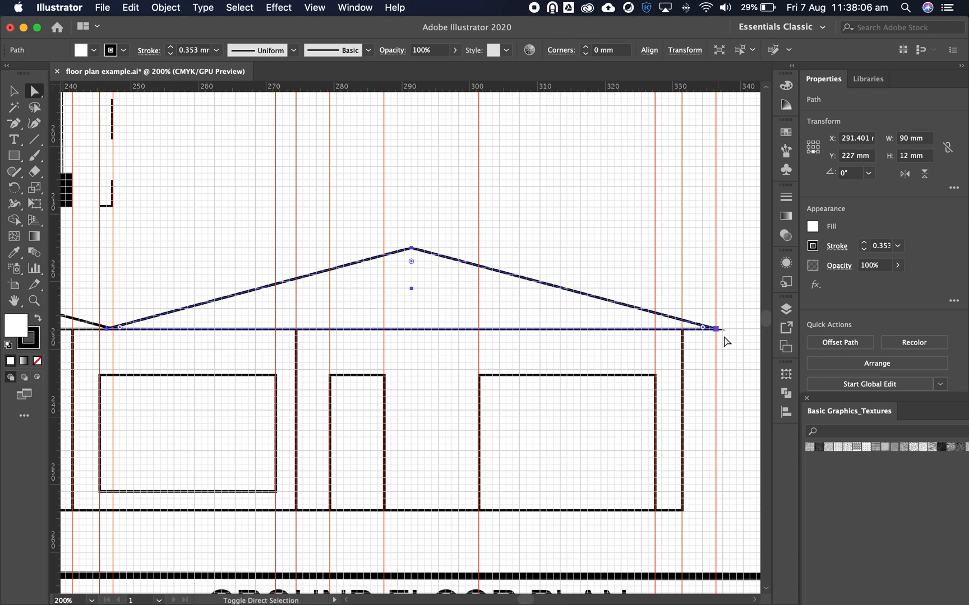
pyautogui.click(627, 265)
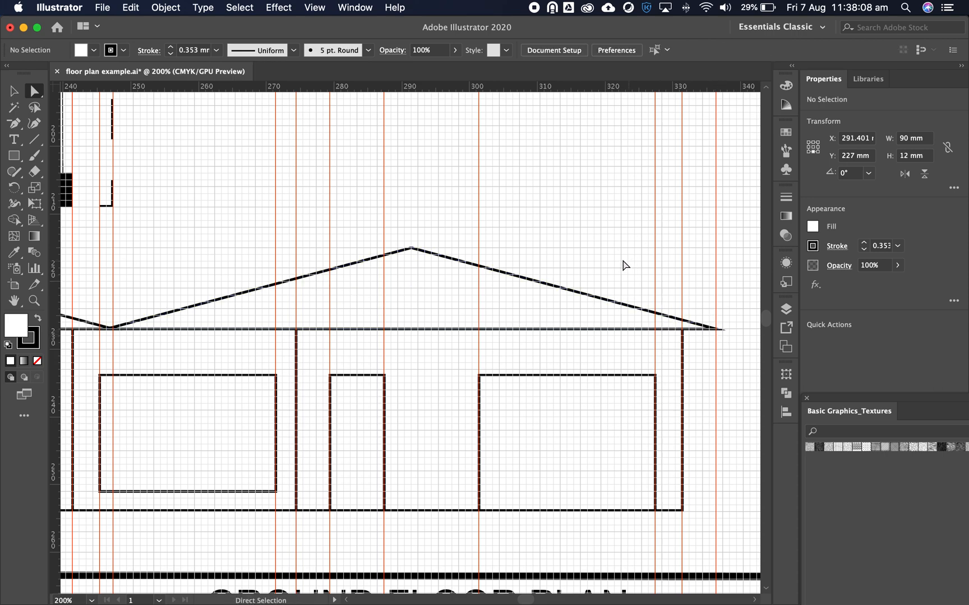
# Add an anchor point to the second gable's inner slope and move it to the first gable's peak to form a horizontal ridge.
pyautogui.press('space')
pyautogui.moveTo(441, 280); pyautogui.dragTo(681, 281)
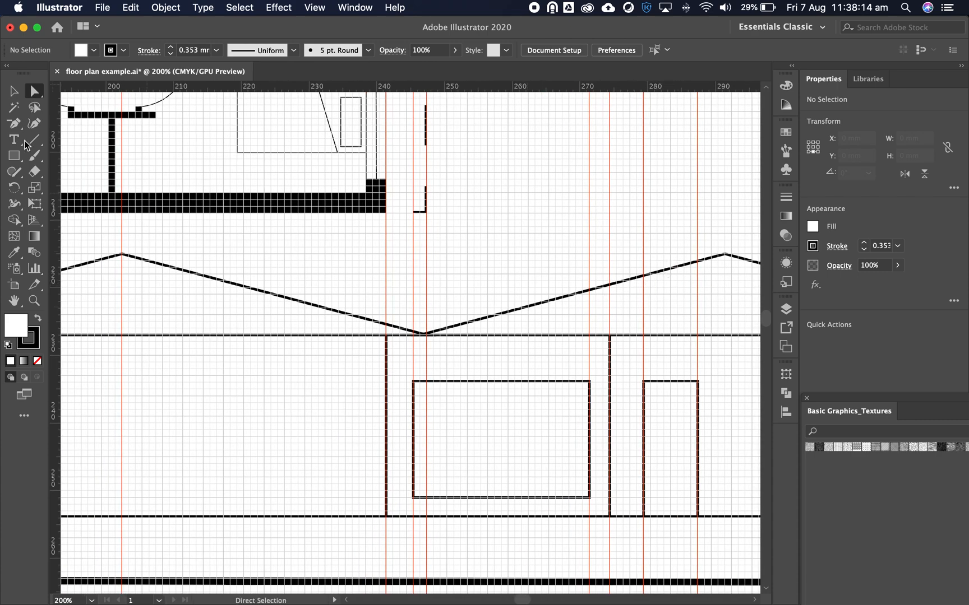
pyautogui.moveTo(14, 123); pyautogui.dragTo(66, 140)
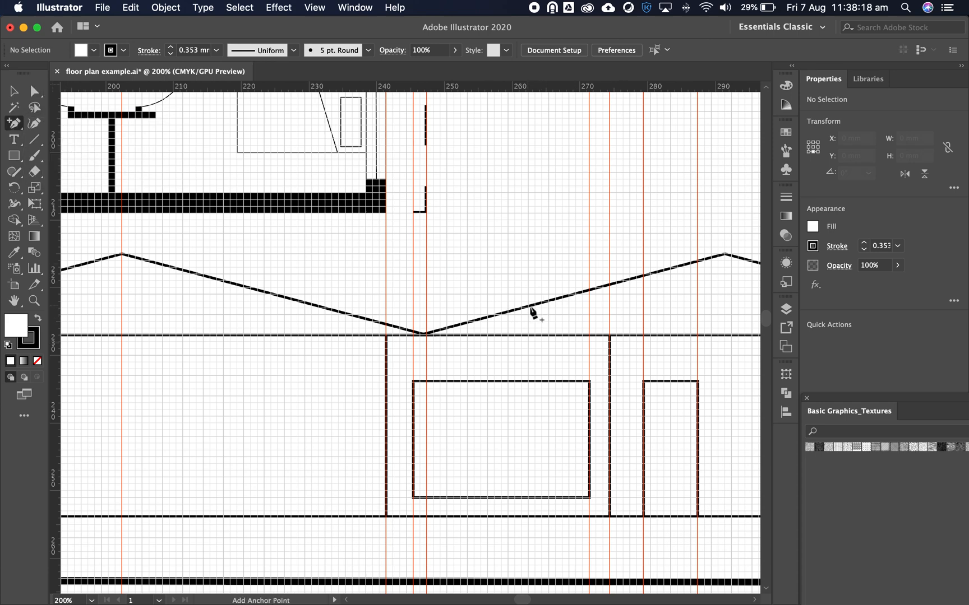
pyautogui.click(530, 307)
pyautogui.click(35, 91)
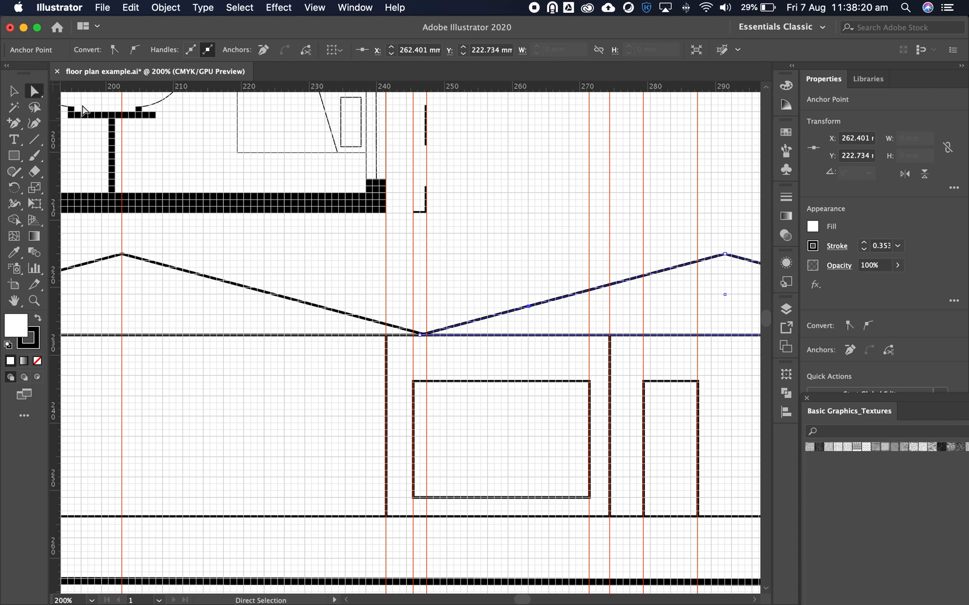
pyautogui.moveTo(530, 307); pyautogui.dragTo(129, 257)
pyautogui.click(519, 229)
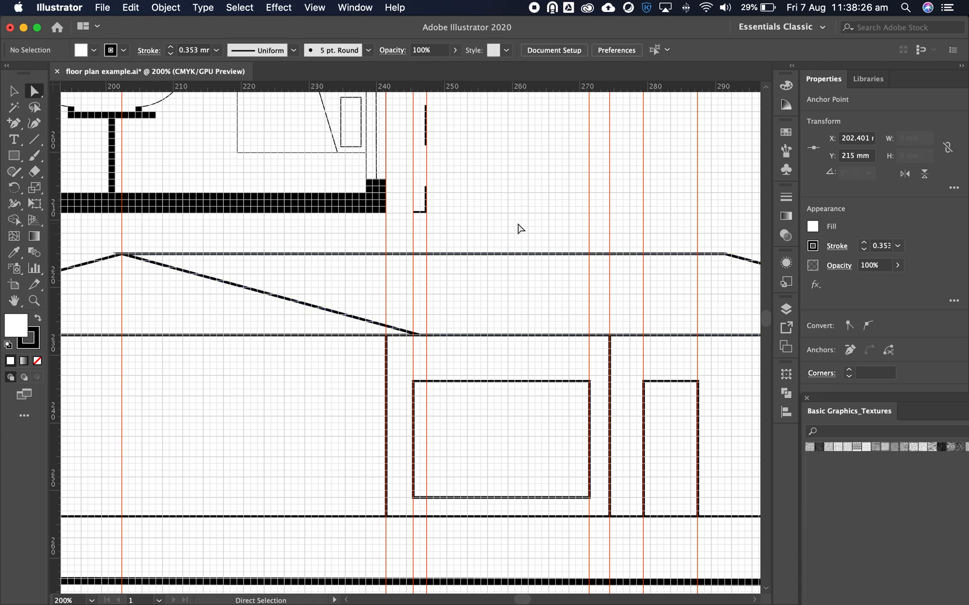
# Display the layer list and examine the completed elevation and the dimensioned side of the floor plan above it.
pyautogui.press('z')
pyautogui.keyDown('alt'); pyautogui.click(510, 323); pyautogui.keyUp('alt')
pyautogui.keyDown('alt'); pyautogui.click(388, 342); pyautogui.keyUp('alt')
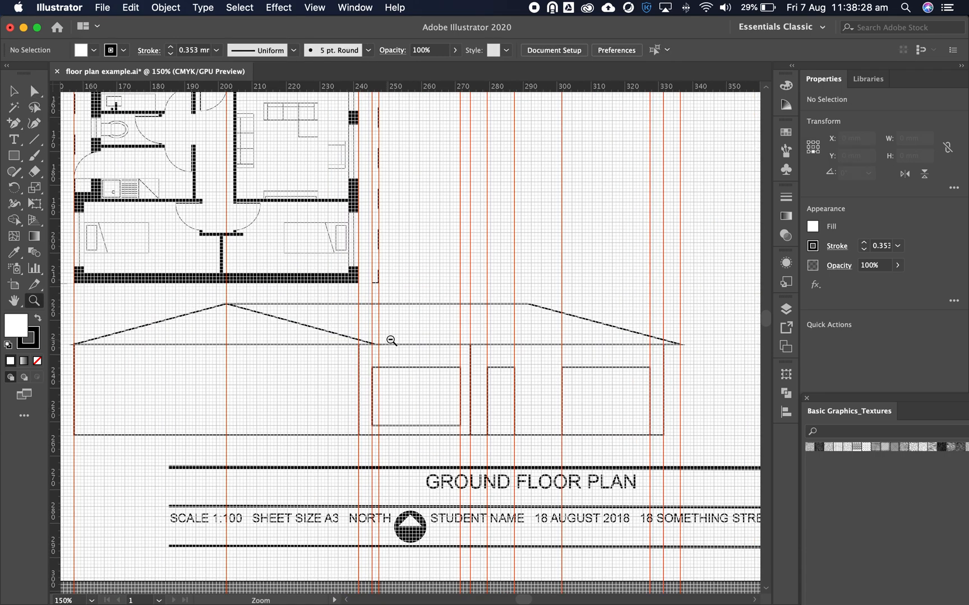
pyautogui.press('v')
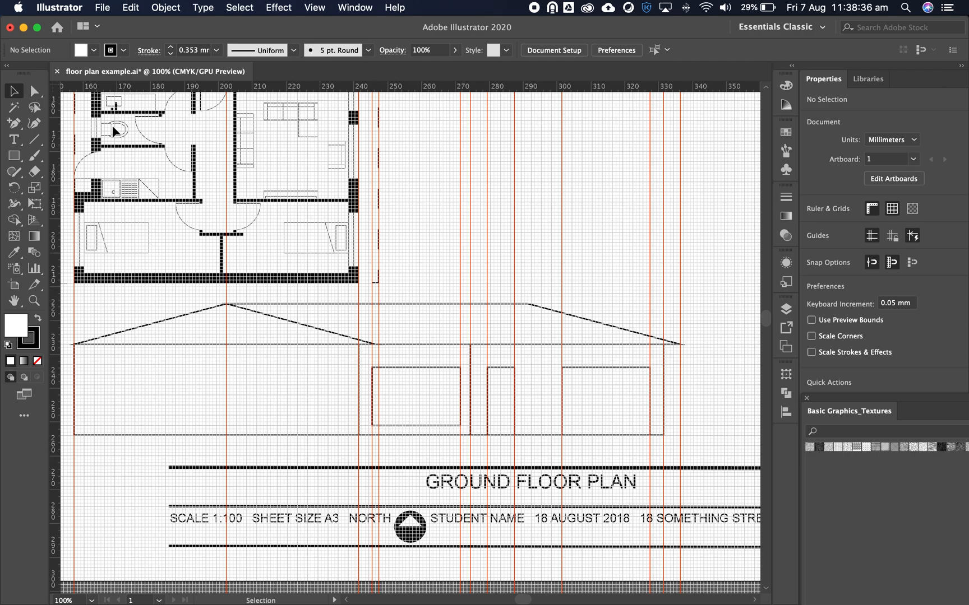
pyautogui.press('space')
pyautogui.moveTo(534, 262); pyautogui.dragTo(572, 302)
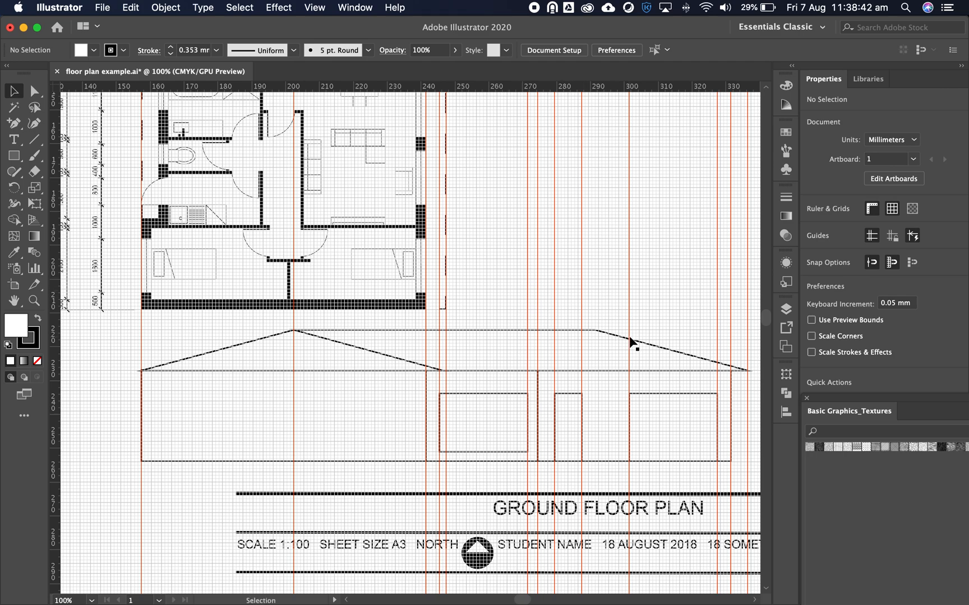
pyautogui.click(785, 308)
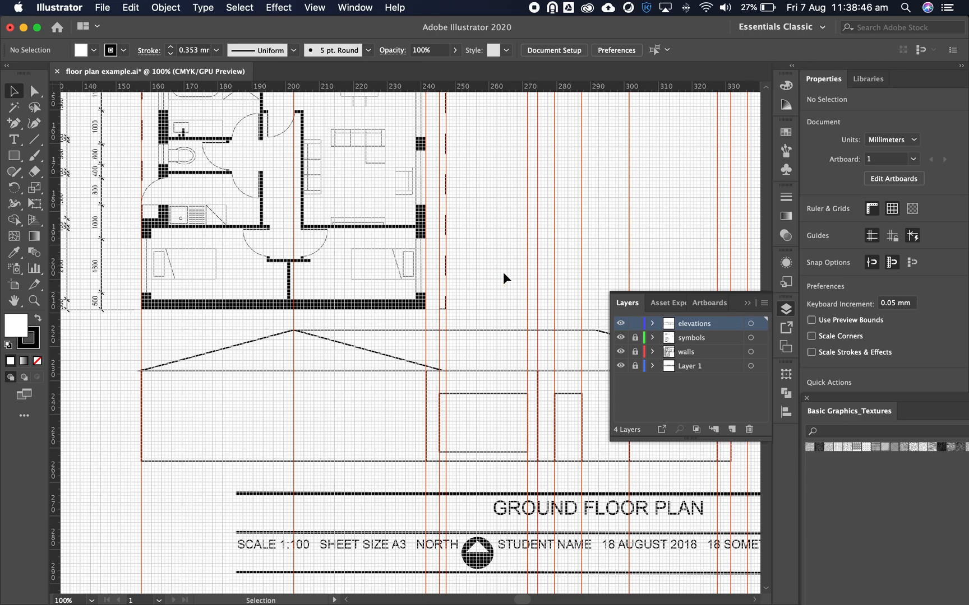
pyautogui.press('space')
pyautogui.moveTo(299, 188); pyautogui.dragTo(423, 320)
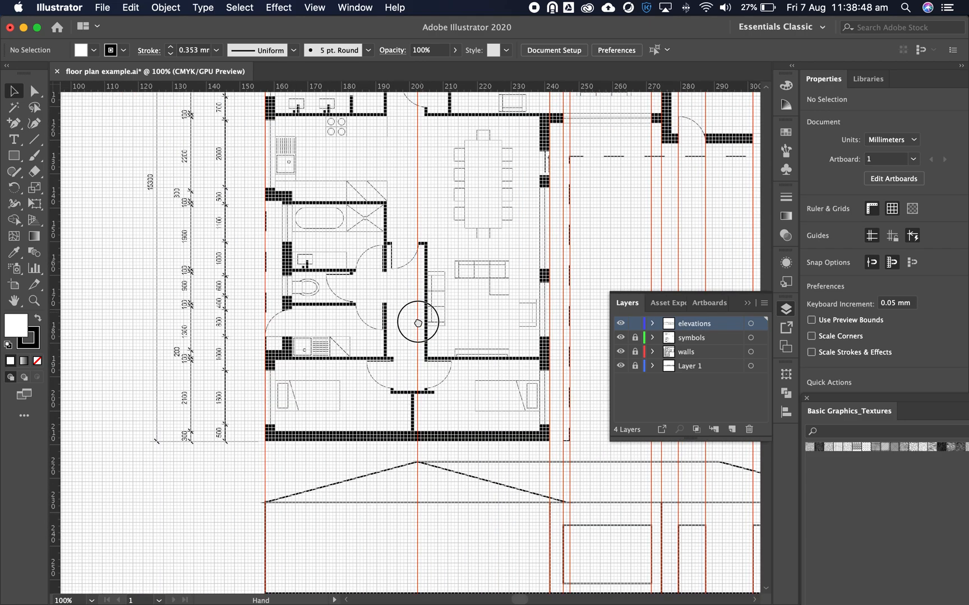
pyautogui.moveTo(318, 218); pyautogui.dragTo(411, 339)
pyautogui.moveTo(436, 187); pyautogui.dragTo(450, 329)
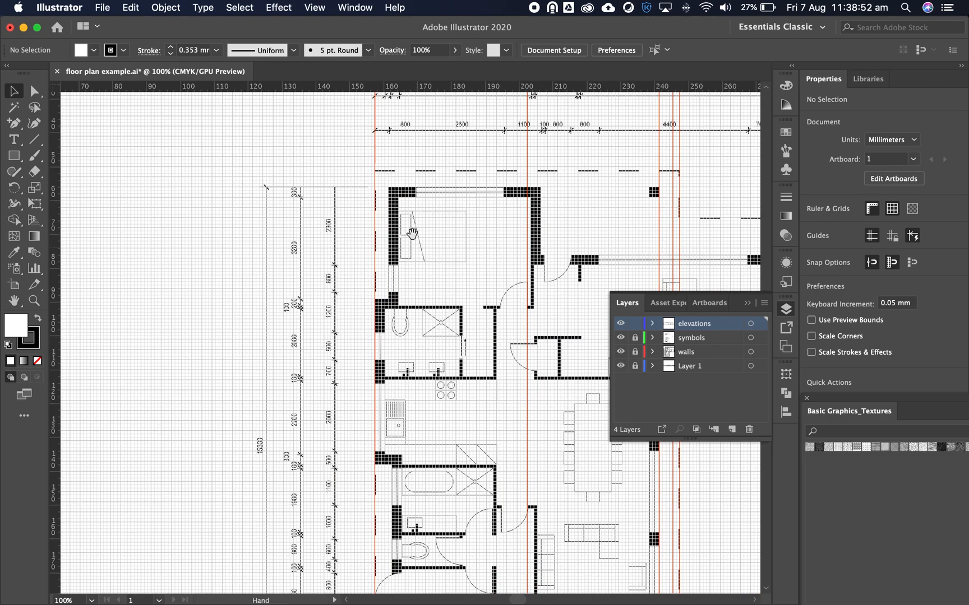
pyautogui.moveTo(547, 382); pyautogui.dragTo(360, 194)
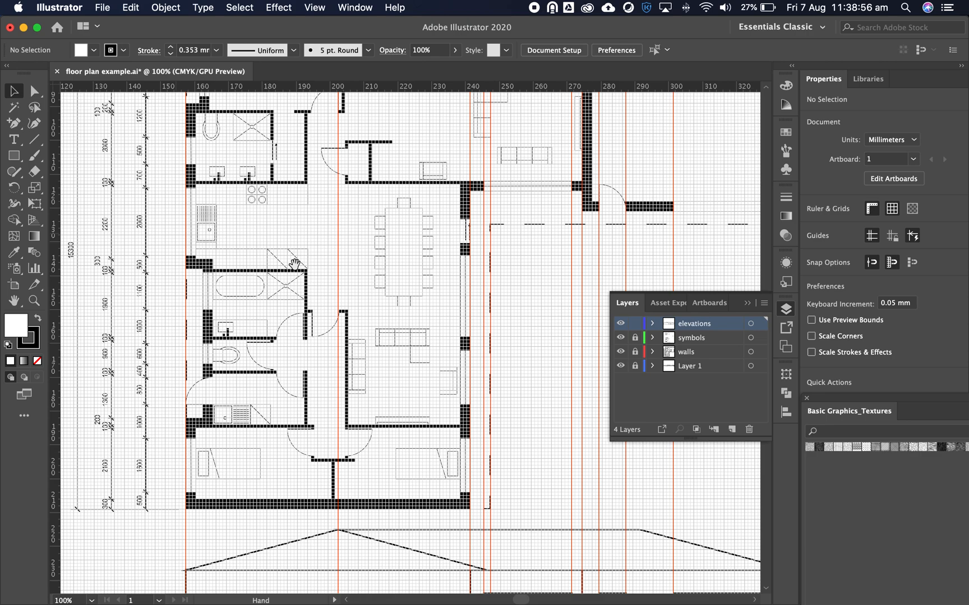
pyautogui.moveTo(281, 249); pyautogui.dragTo(422, 246)
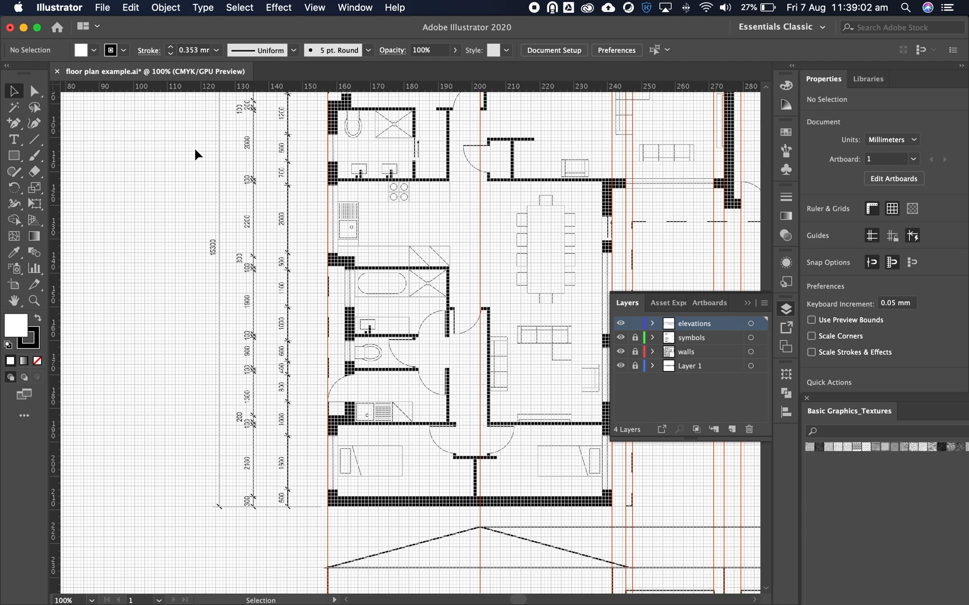
pyautogui.moveTo(359, 158); pyautogui.dragTo(369, 309)
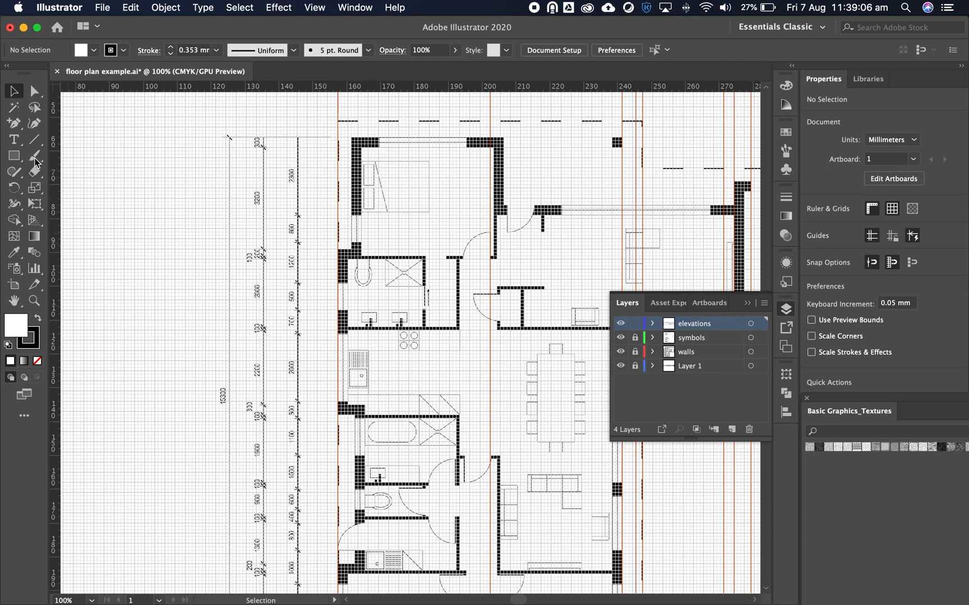
pyautogui.moveTo(374, 378); pyautogui.dragTo(337, 119)
pyautogui.moveTo(416, 443); pyautogui.dragTo(192, 325)
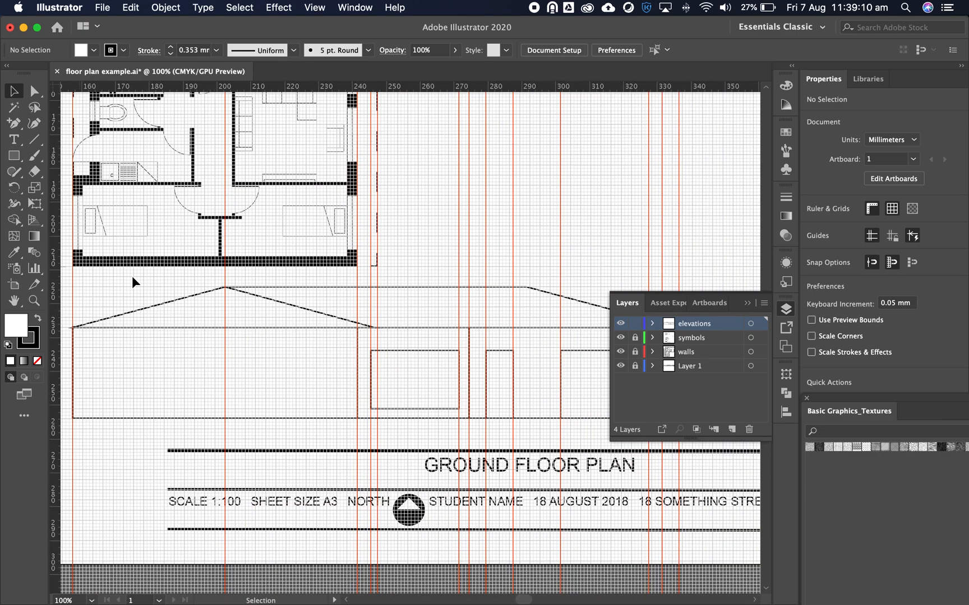
# Select the whole elevation with its guides and place a copy, rotated 90°, in the empty area beside the floor plan's vertical dimensions.
pyautogui.moveTo(111, 279); pyautogui.dragTo(588, 393)
pyautogui.moveTo(234, 274); pyautogui.dragTo(554, 335)
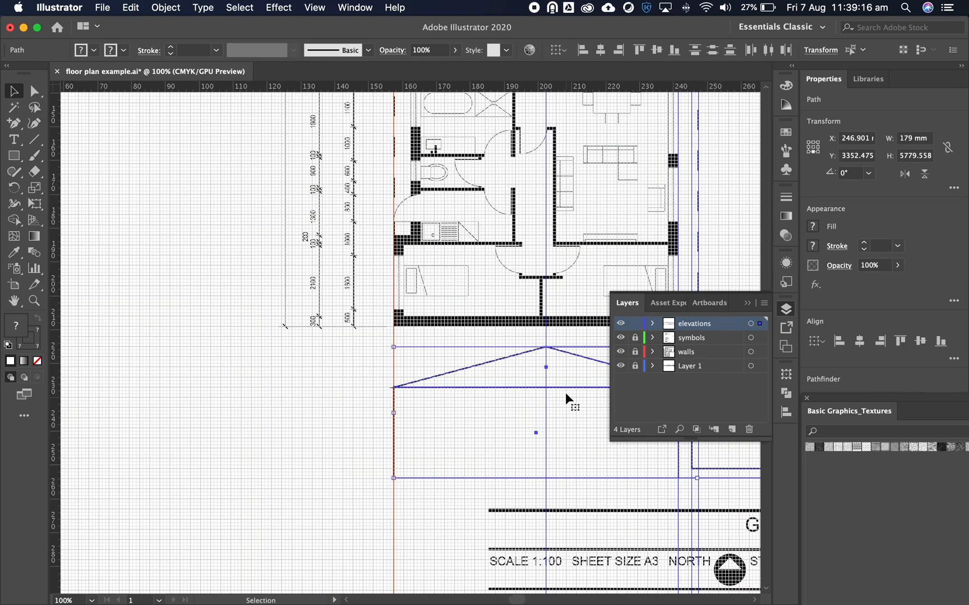
pyautogui.moveTo(562, 386); pyautogui.dragTo(262, 320)
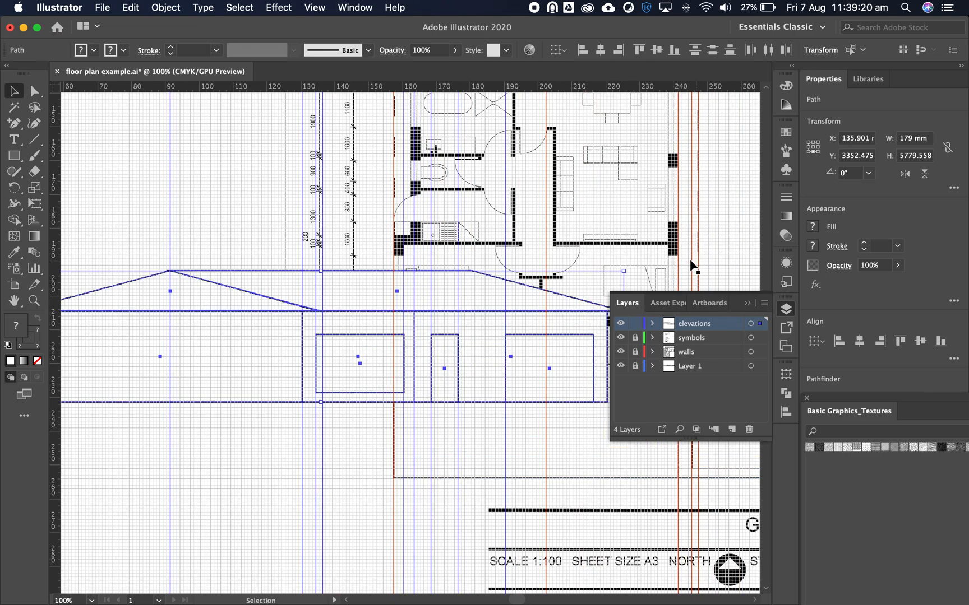
pyautogui.moveTo(633, 265); pyautogui.dragTo(154, 166)
pyautogui.moveTo(243, 198); pyautogui.dragTo(377, 217)
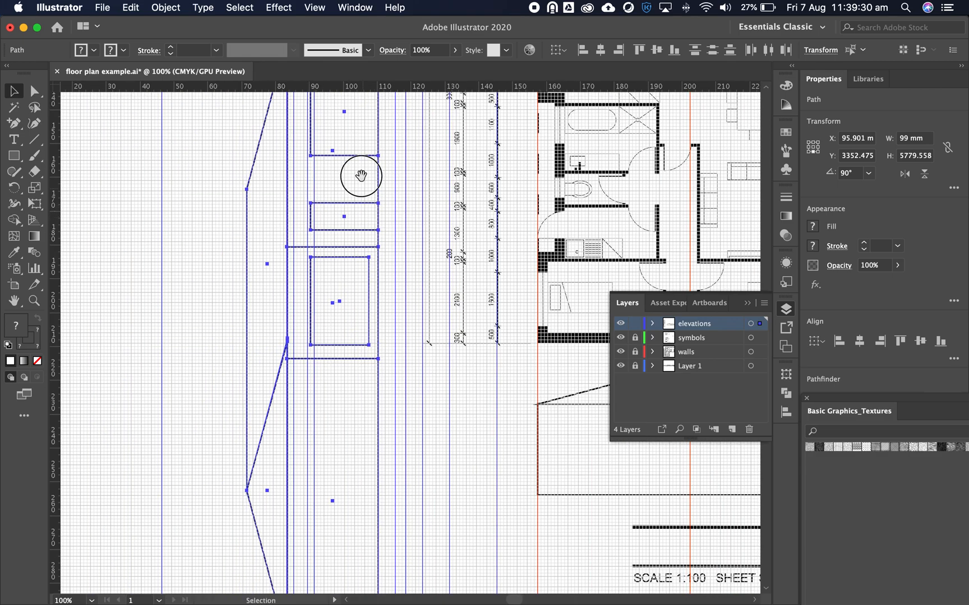
pyautogui.moveTo(357, 173); pyautogui.dragTo(365, 340)
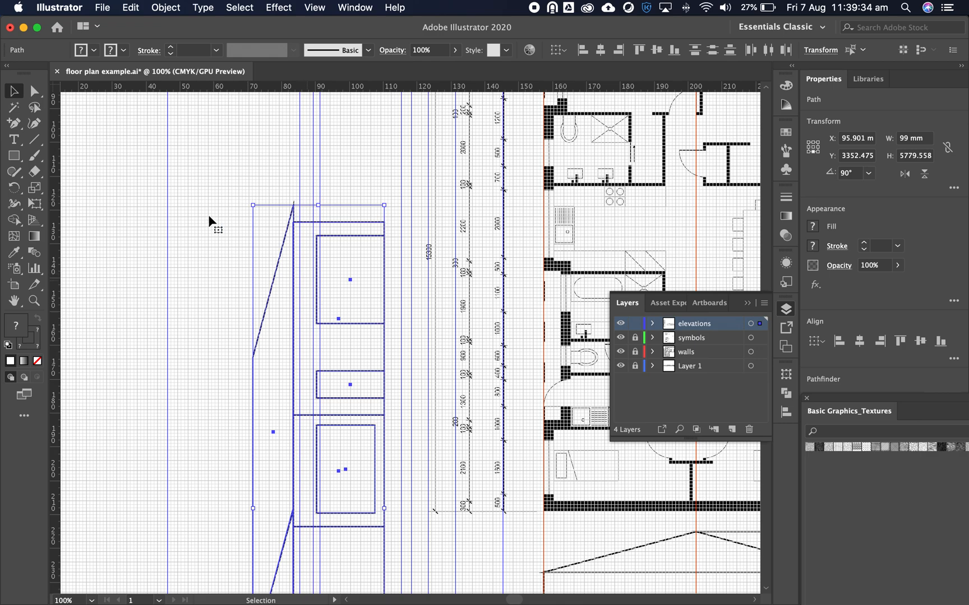
pyautogui.doubleClick(15, 95)
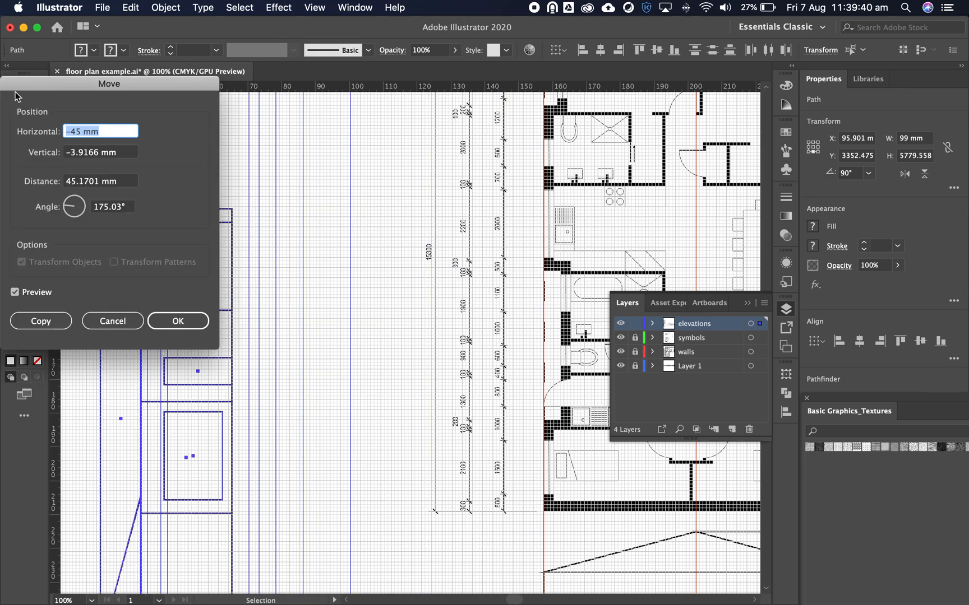
pyautogui.click(122, 214)
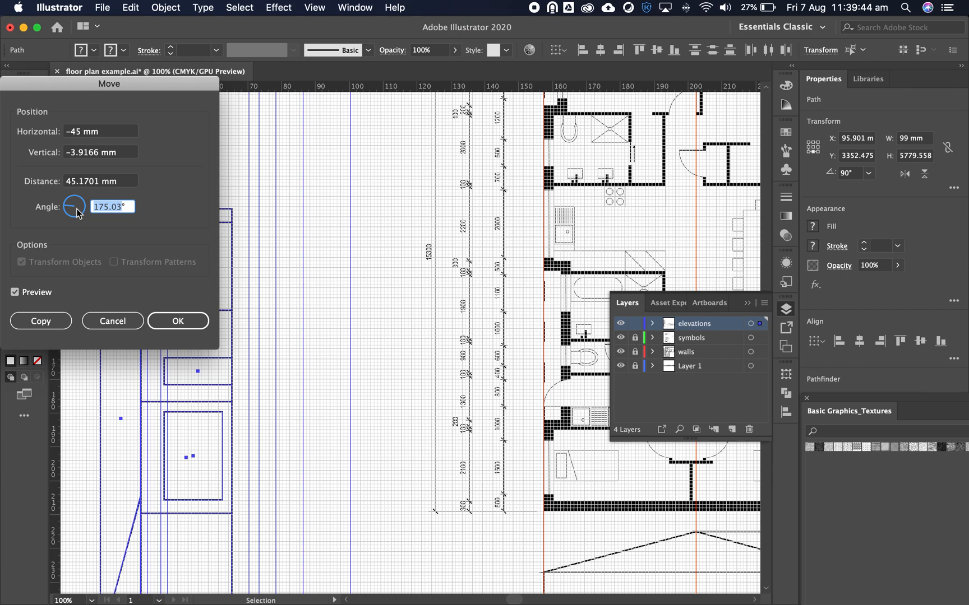
pyautogui.write('90')
pyautogui.press('Tab')
pyautogui.click(38, 293)
pyautogui.click(38, 293)
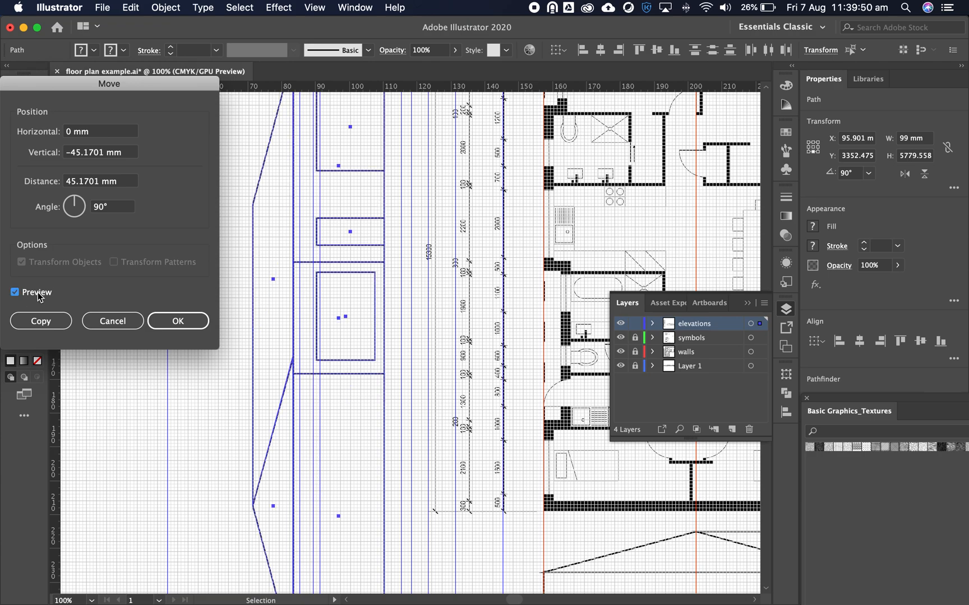
pyautogui.click(38, 292)
pyautogui.click(38, 292)
pyautogui.click(38, 292)
pyautogui.click(38, 292)
pyautogui.click(38, 292)
pyautogui.click(38, 292)
pyautogui.click(113, 321)
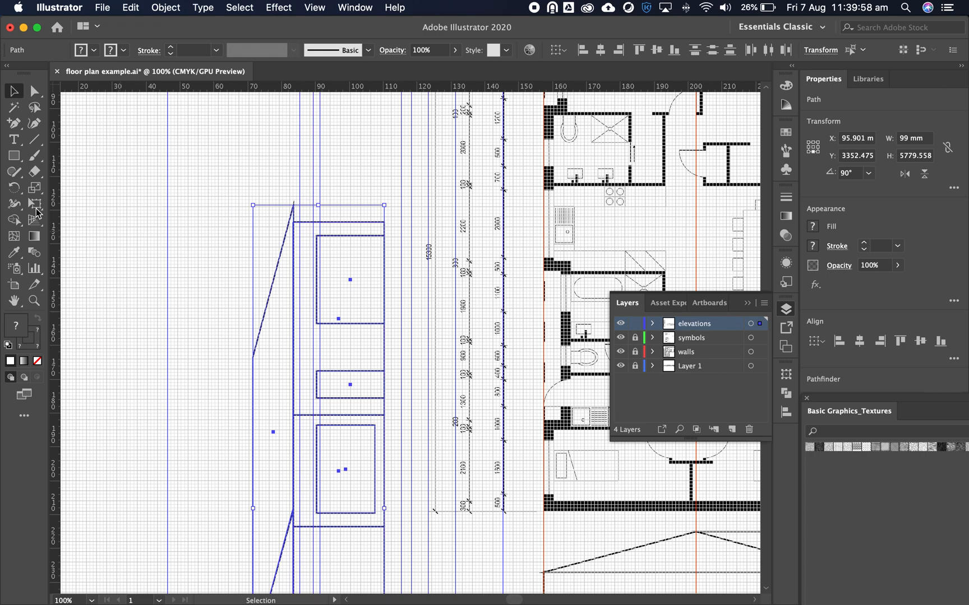
# Rotate the copied elevation and its guides by an exact angle of 90°, previewing the result before applying it.
pyautogui.doubleClick(14, 190)
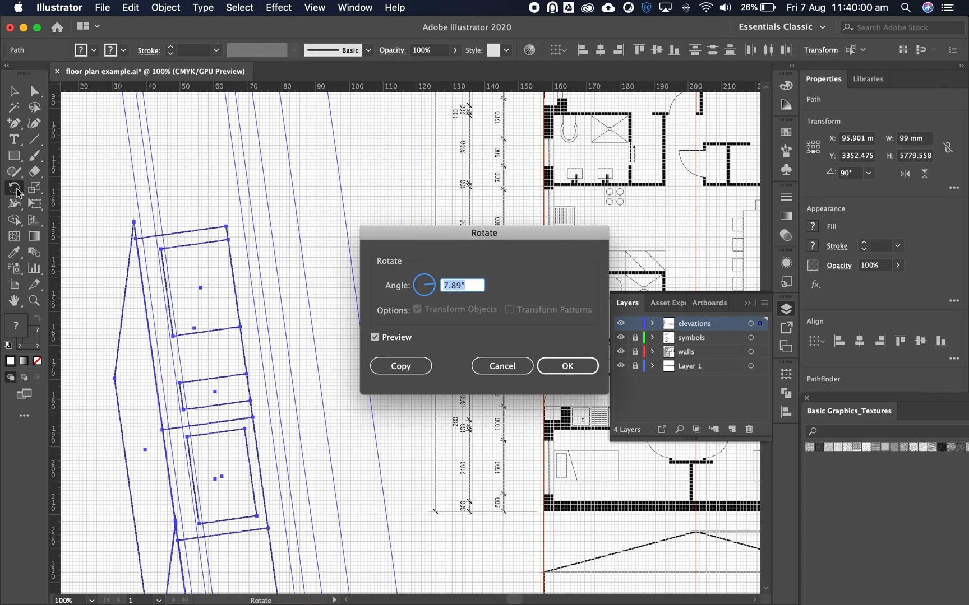
pyautogui.write('90')
pyautogui.click(404, 339)
pyautogui.click(402, 339)
pyautogui.click(568, 367)
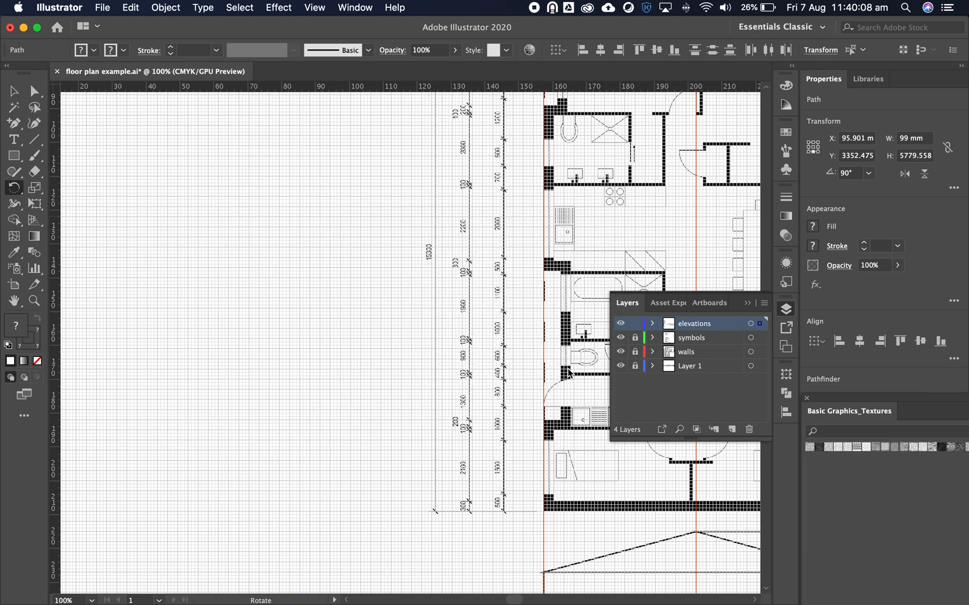
# Locate the rotated elevation copy outside the artboard and move it with its guides onto the sheet's lower corner, beside the original elevation.
pyautogui.moveTo(426, 359); pyautogui.dragTo(465, 232)
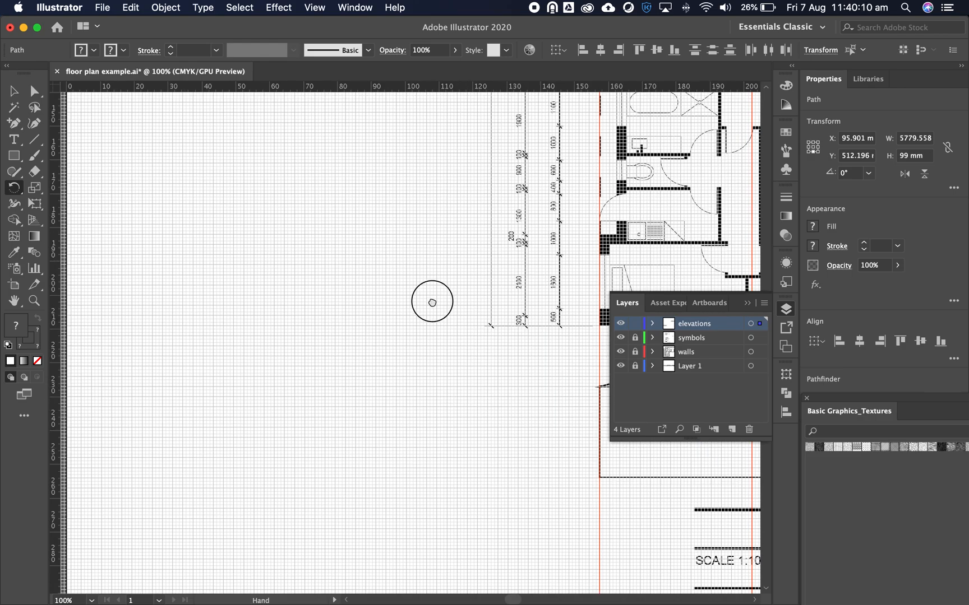
pyautogui.moveTo(431, 302); pyautogui.dragTo(373, 161)
pyautogui.press('z')
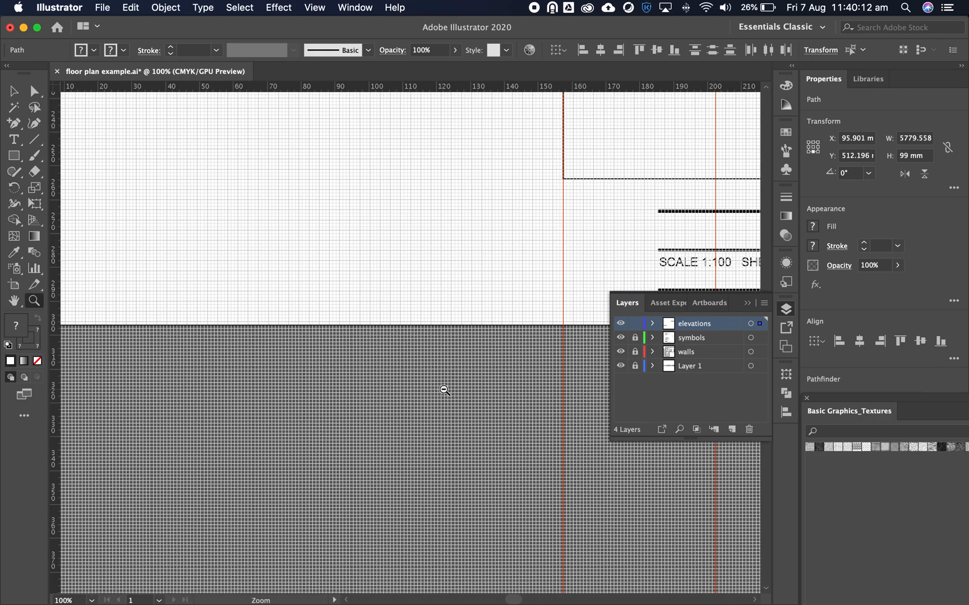
pyautogui.keyDown('alt'); pyautogui.click(446, 384); pyautogui.keyUp('alt')
pyautogui.keyDown('alt'); pyautogui.click(456, 356); pyautogui.keyUp('alt')
pyautogui.keyDown('alt'); pyautogui.click(471, 347); pyautogui.keyUp('alt')
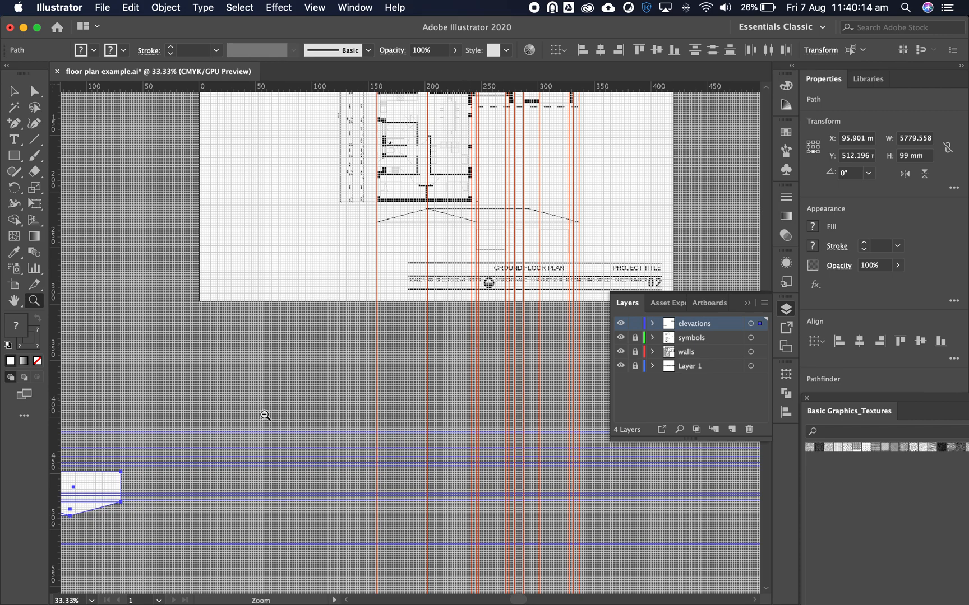
pyautogui.hscroll(-10, 471, 317)
pyautogui.scroll(-3, 471, 317)
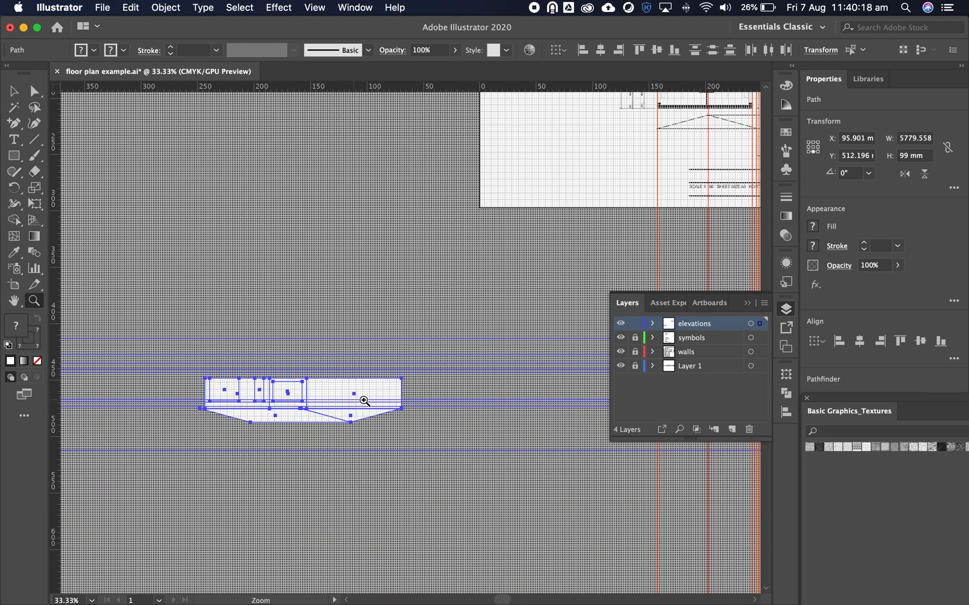
pyautogui.click(13, 91)
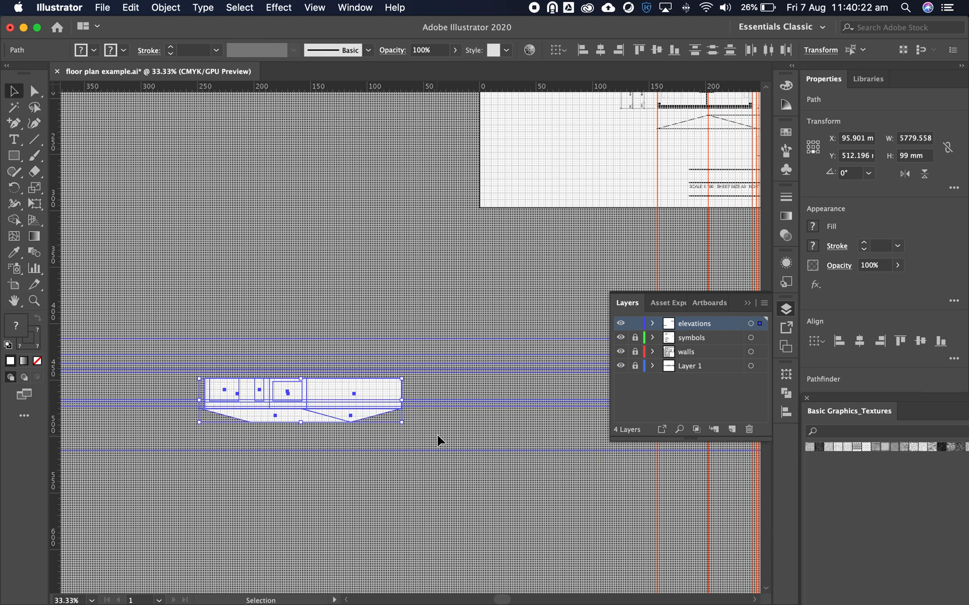
pyautogui.moveTo(353, 399); pyautogui.dragTo(597, 166)
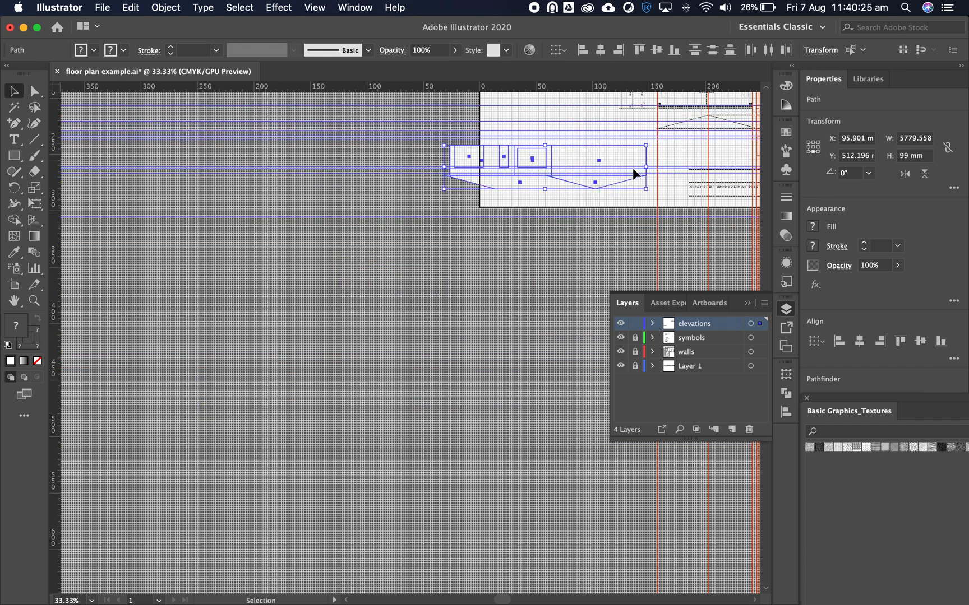
# Rotate the copied elevation and its guides by 180° so that the roof points upwards.
pyautogui.click(653, 141)
pyautogui.moveTo(653, 140); pyautogui.dragTo(481, 180)
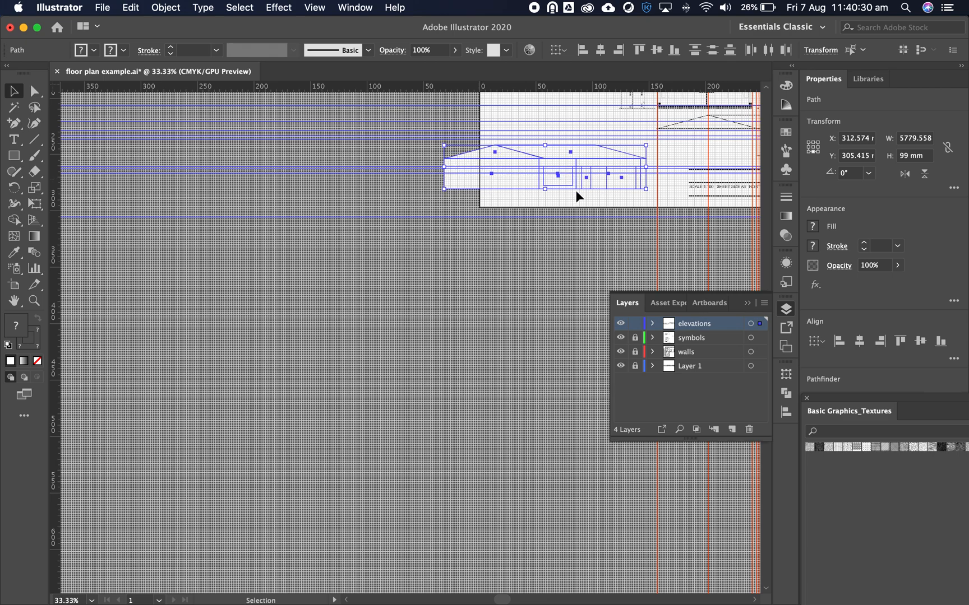
# Examine the floor plan's walls and the horizontal dimensions above it in close-up.
pyautogui.moveTo(665, 157); pyautogui.dragTo(494, 227)
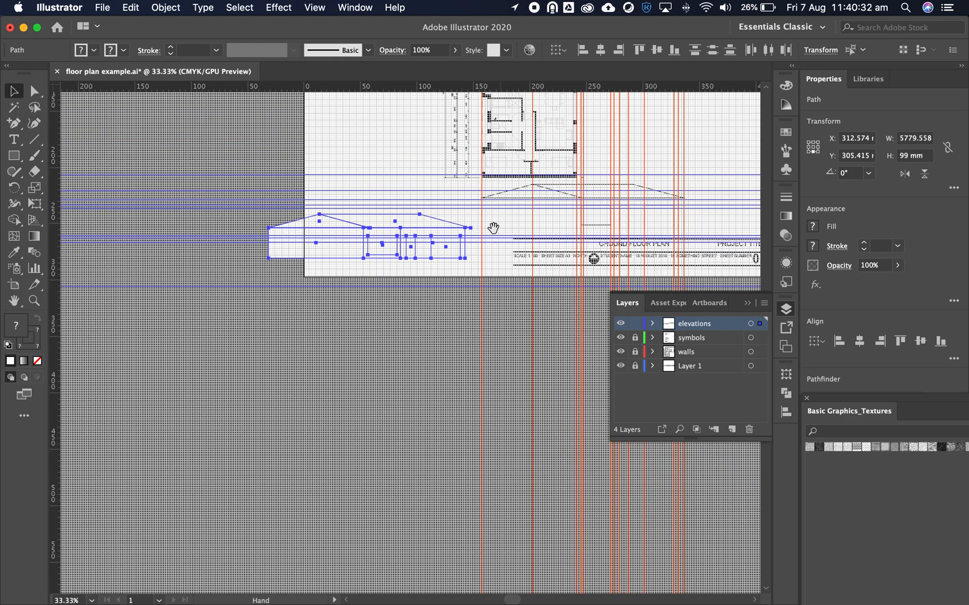
pyautogui.moveTo(603, 200); pyautogui.dragTo(441, 393)
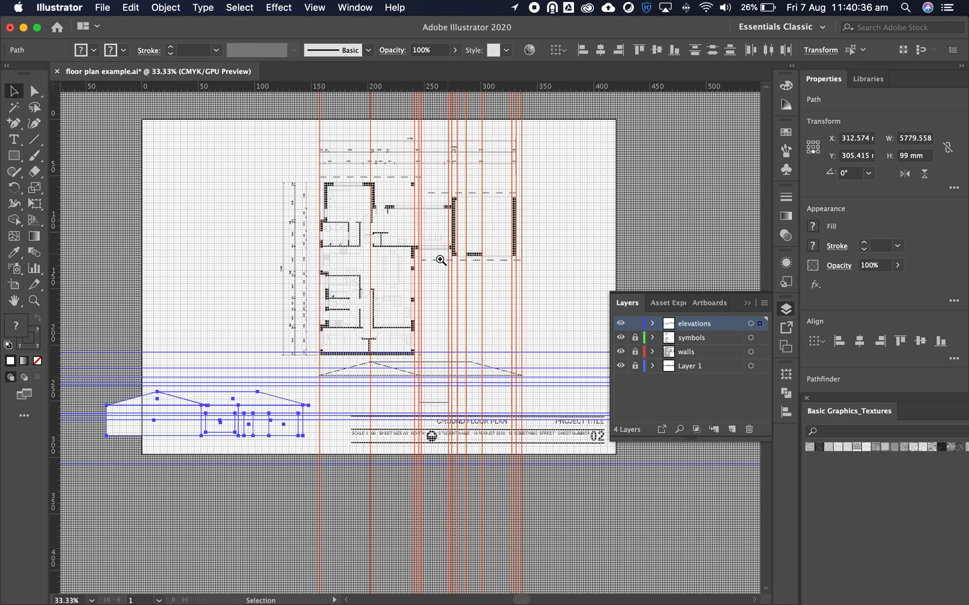
pyautogui.press('z')
pyautogui.click(426, 272)
pyautogui.click(395, 286)
pyautogui.moveTo(320, 279); pyautogui.dragTo(432, 279)
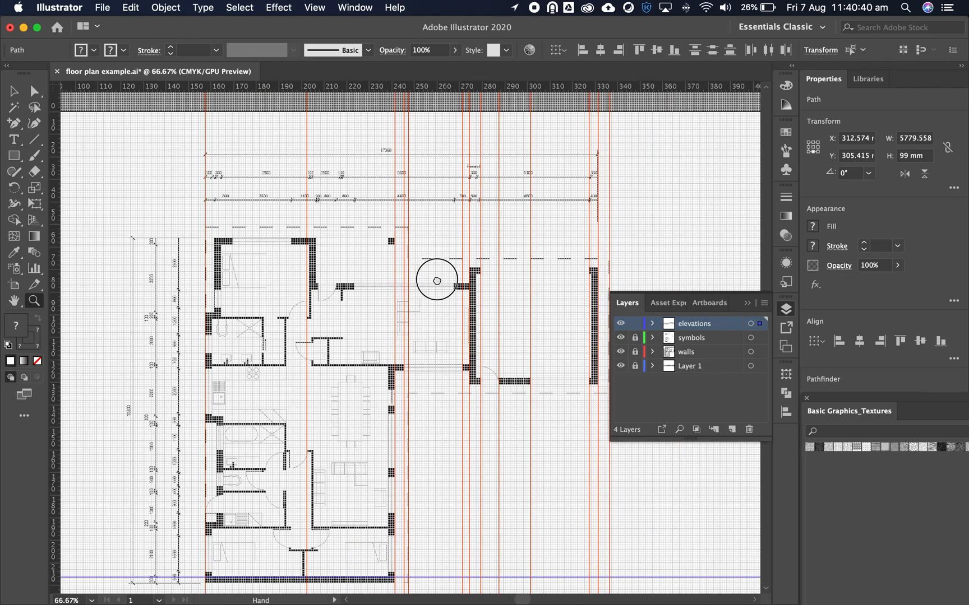
pyautogui.click(407, 257)
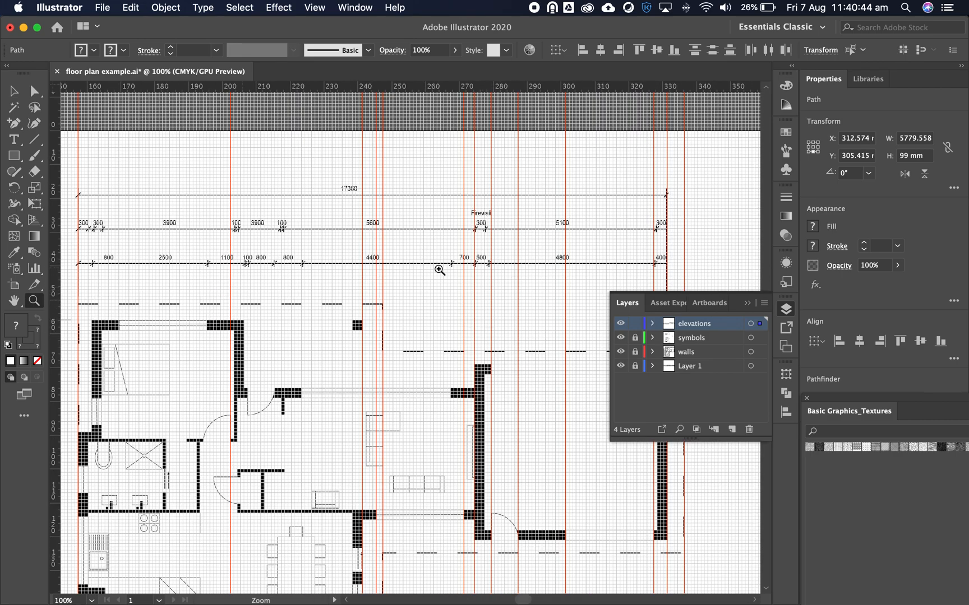
# Locate the Reflect tool among the transform tools and activate it for the selected elevation copy.
pyautogui.click(35, 189)
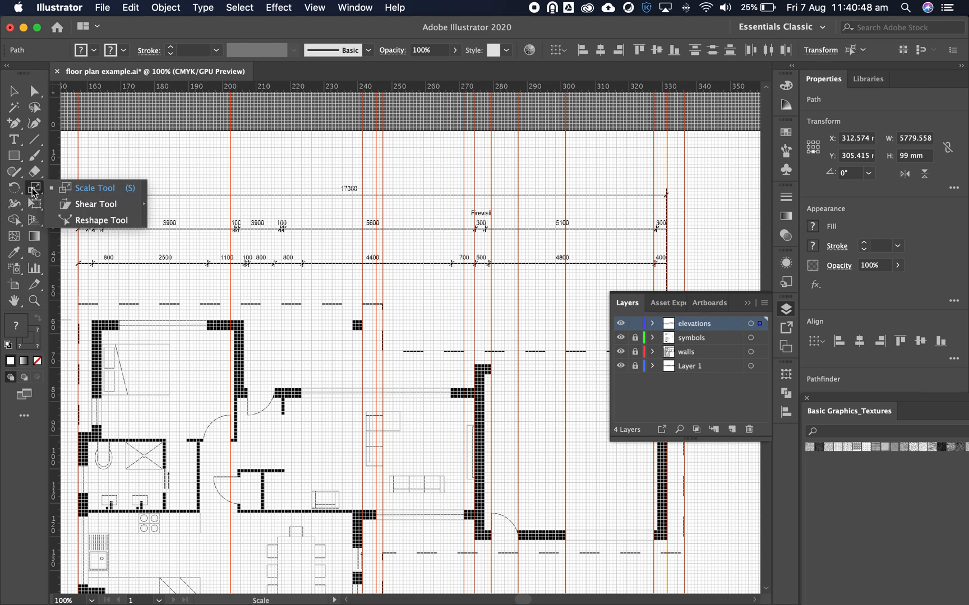
pyautogui.click(9, 190)
pyautogui.click(8, 191)
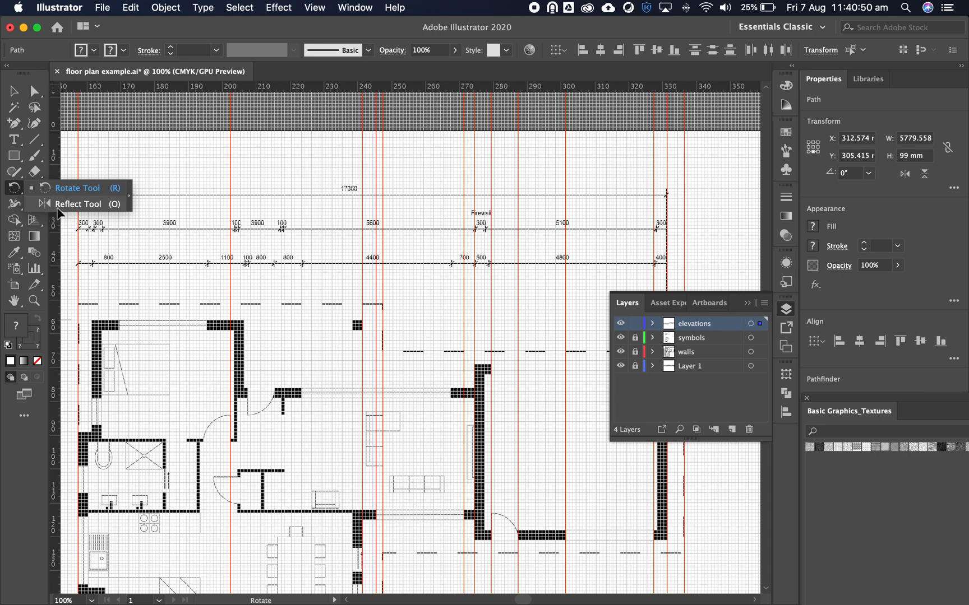
pyautogui.click(83, 206)
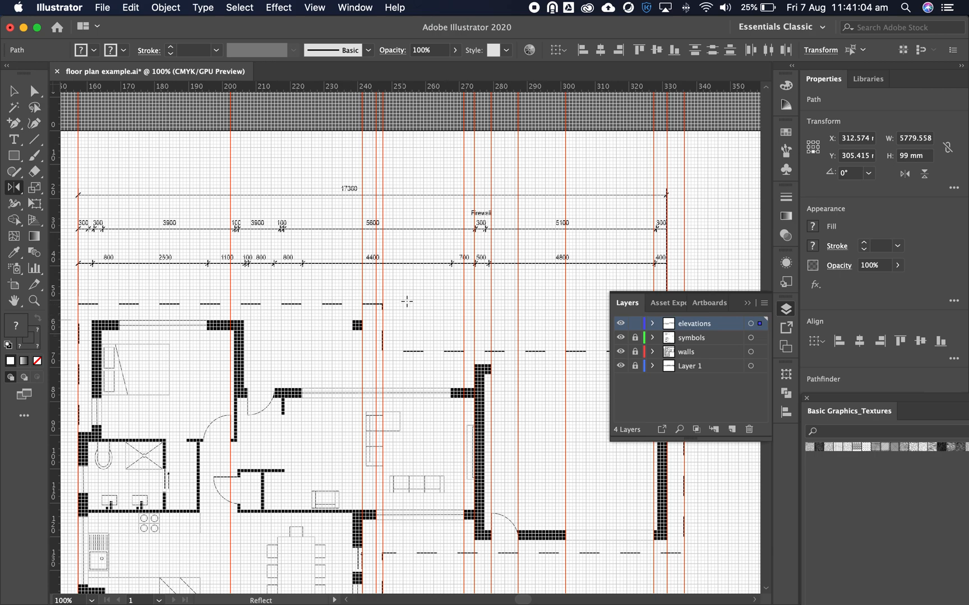
# Hide the symbols and walls layers so that only the elevations and the base sheet with its title block are shown.
pyautogui.press('z')
pyautogui.keyDown('alt'); pyautogui.click(407, 343); pyautogui.keyUp('alt')
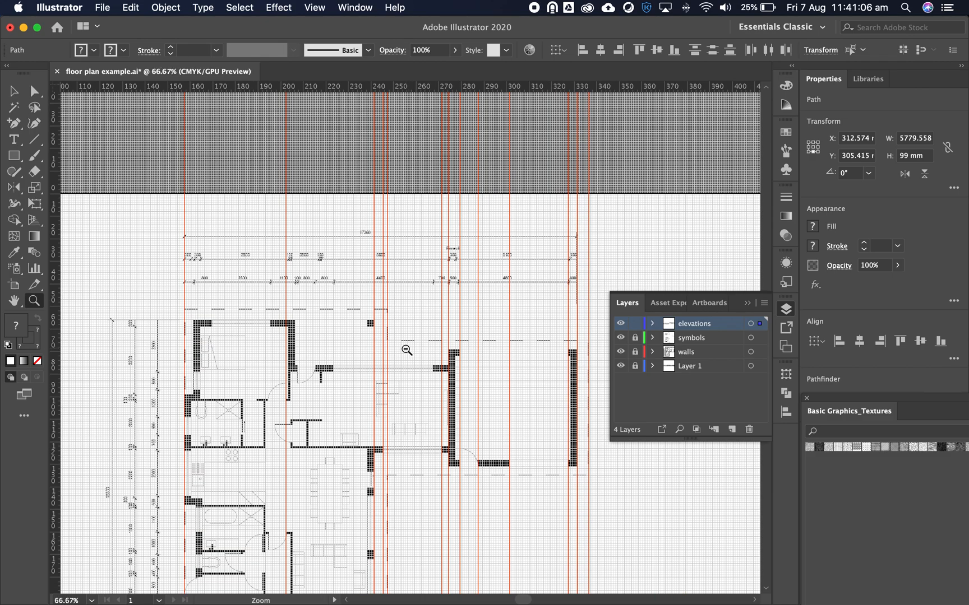
pyautogui.keyDown('alt'); pyautogui.click(406, 349); pyautogui.keyUp('alt')
pyautogui.keyDown('alt'); pyautogui.click(405, 349); pyautogui.keyUp('alt')
pyautogui.moveTo(396, 335); pyautogui.dragTo(406, 281)
pyautogui.click(620, 338)
pyautogui.click(620, 352)
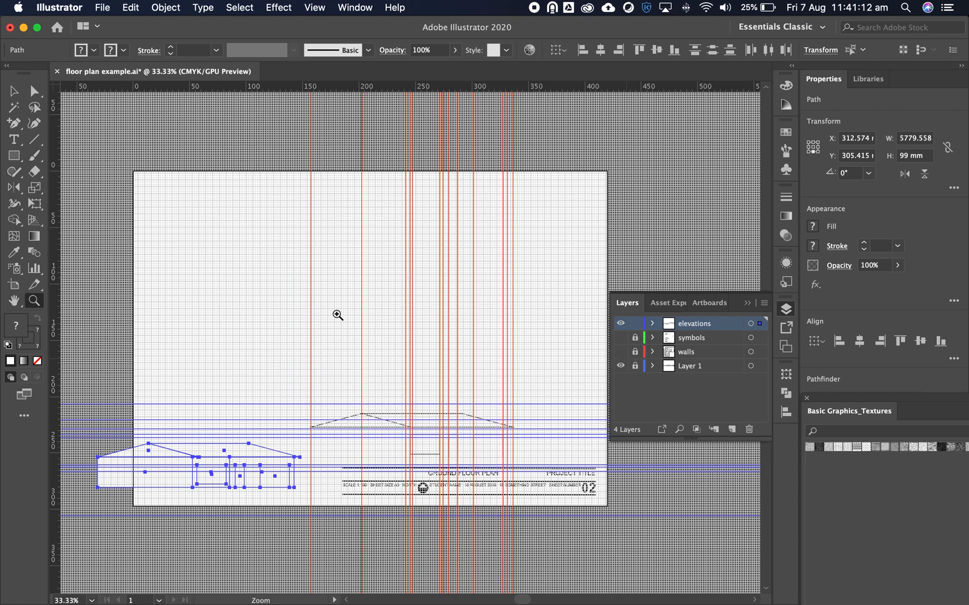